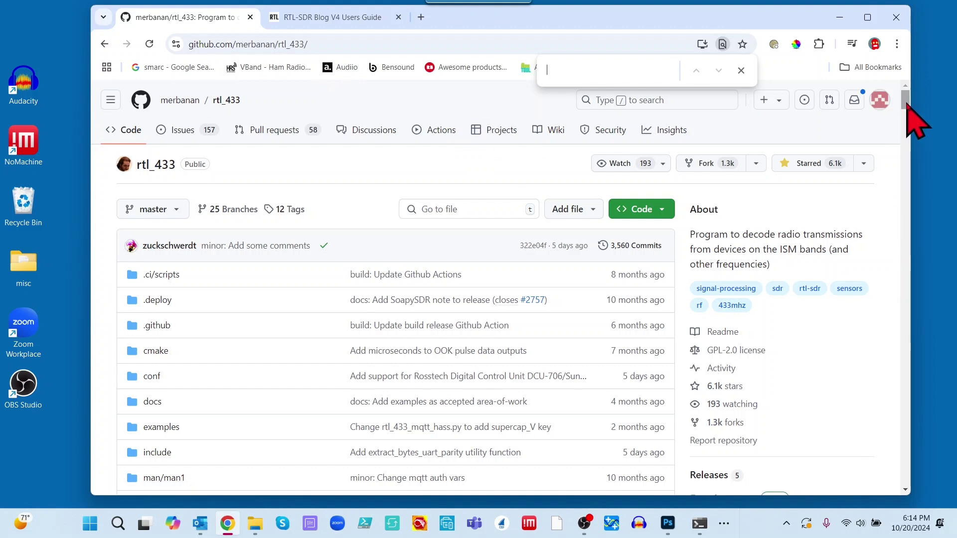
Step: Open the nightly pre-release page from the rtl_433 repository's list of release tags
{"action": "left_click_drag", "start_coordinate": [908, 105], "coordinate": [907, 117]}
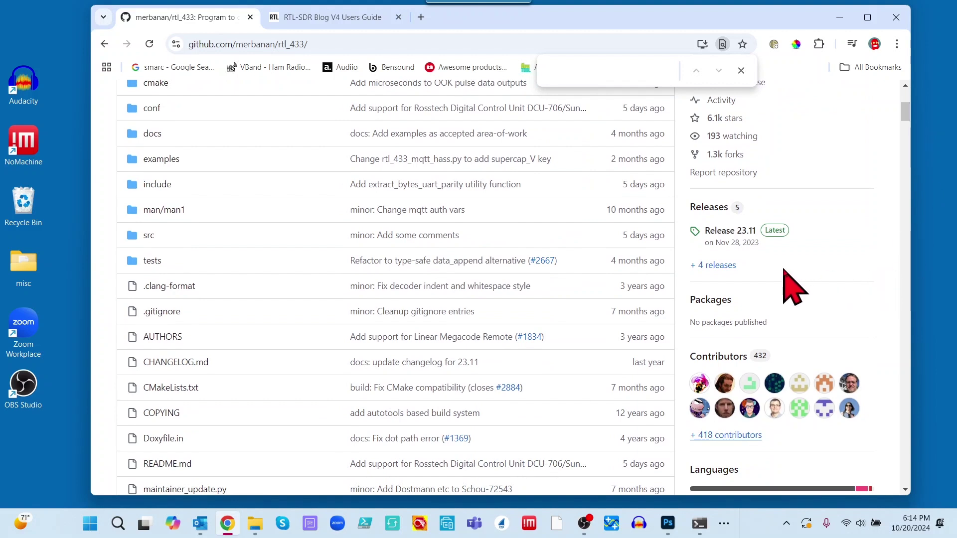
{"action": "left_click", "coordinate": [721, 270]}
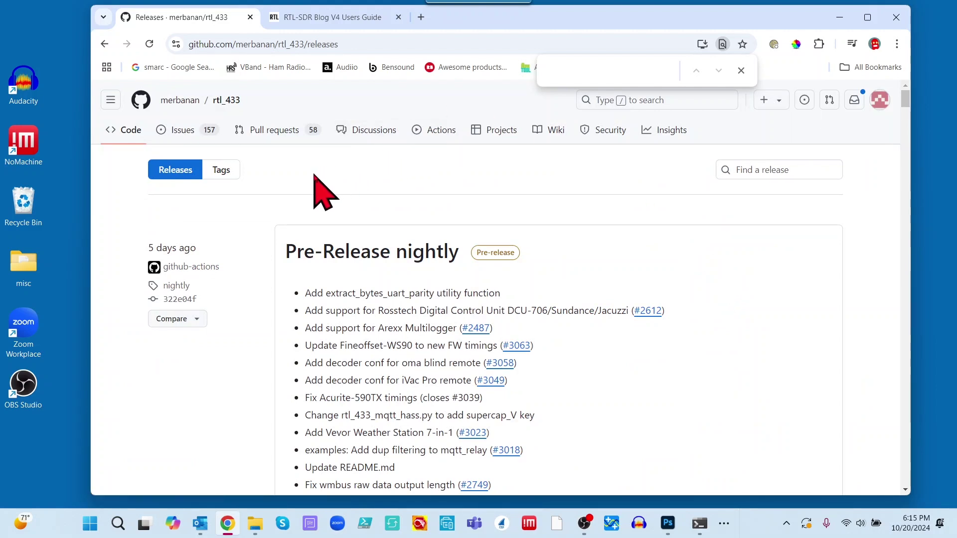
{"action": "left_click", "coordinate": [219, 171]}
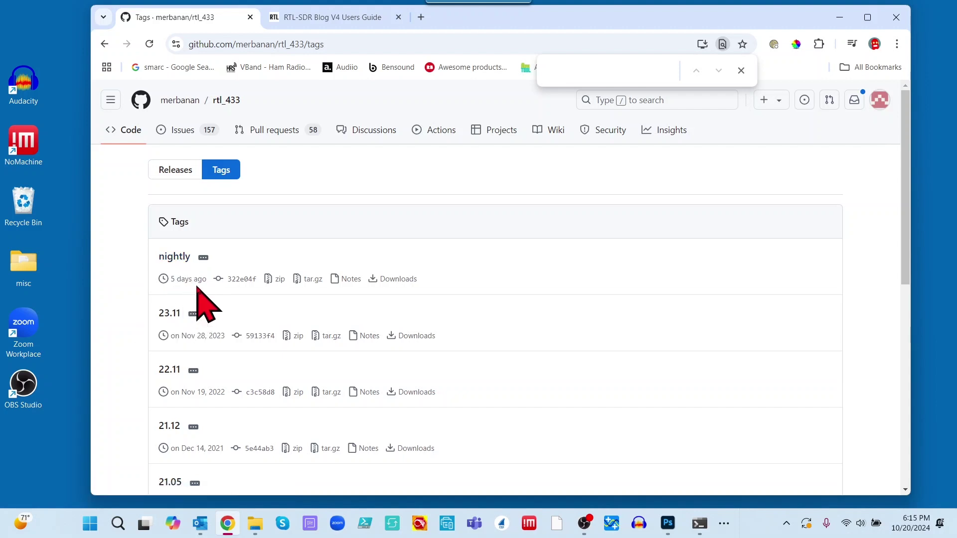
{"action": "left_click", "coordinate": [184, 259]}
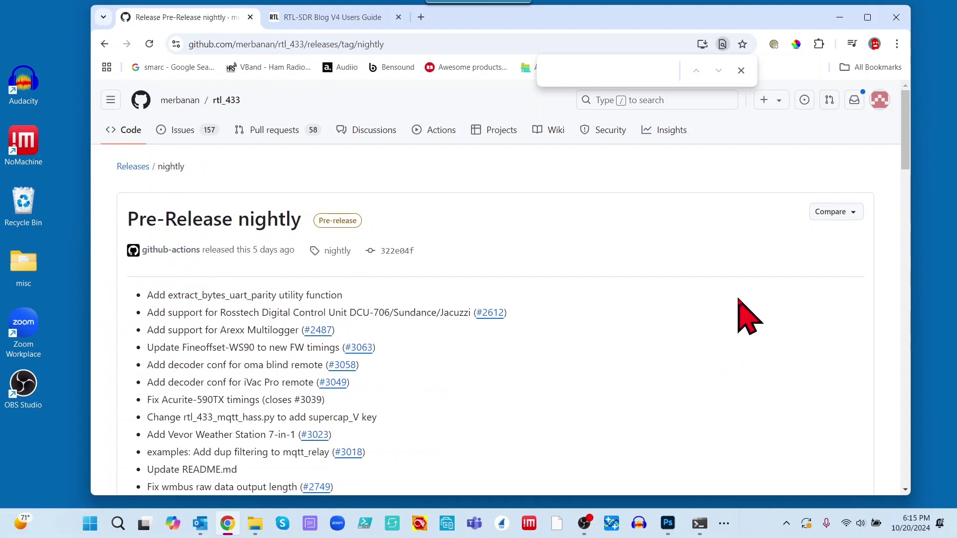
Step: Download rtl_433-win-x64-nightly.zip from the assets of the nightly pre-release
{"action": "scroll", "coordinate": [711, 336], "scroll_direction": "down", "scroll_amount": 1}
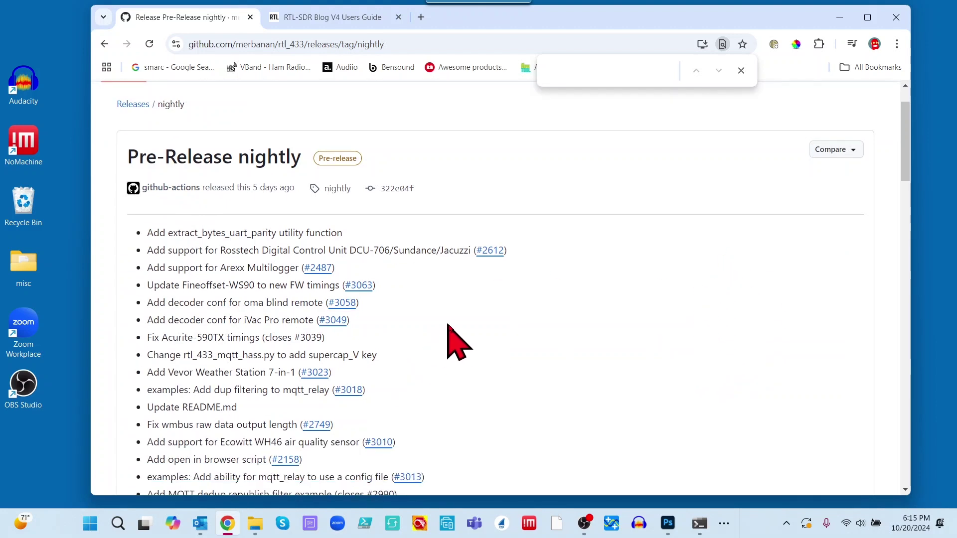
{"action": "scroll", "coordinate": [560, 317], "scroll_direction": "down", "scroll_amount": 2}
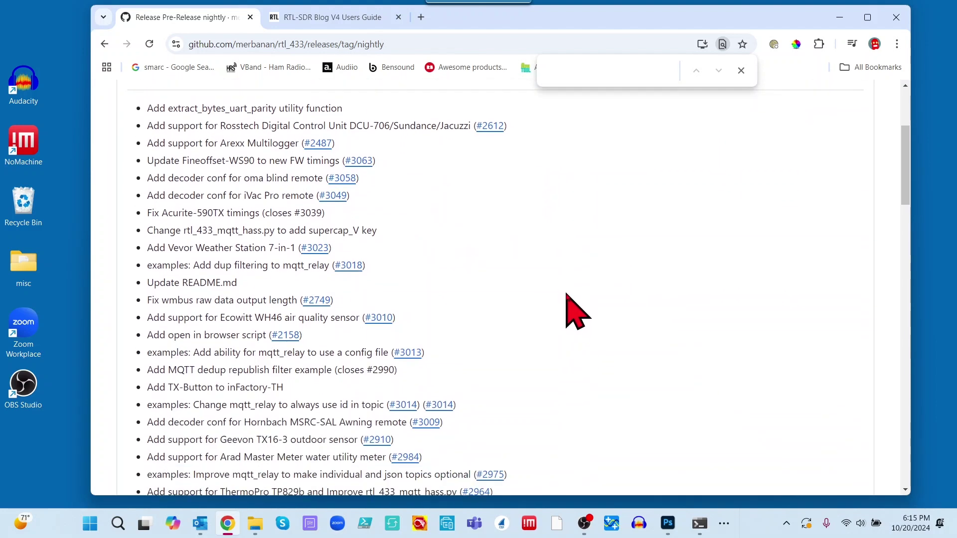
{"action": "scroll", "coordinate": [580, 278], "scroll_direction": "down", "scroll_amount": 1}
{"action": "scroll", "coordinate": [583, 277], "scroll_direction": "down", "scroll_amount": 3}
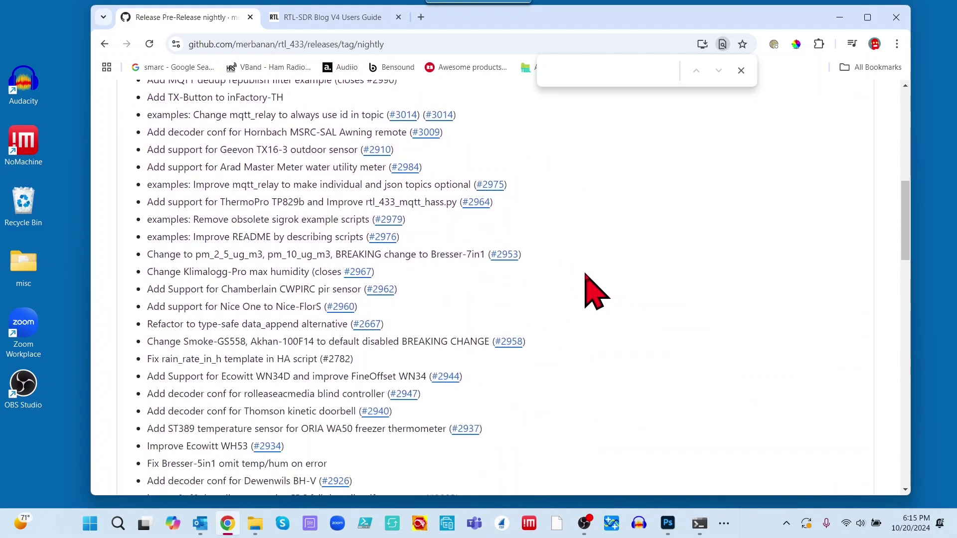
{"action": "scroll", "coordinate": [587, 279], "scroll_direction": "down", "scroll_amount": 6}
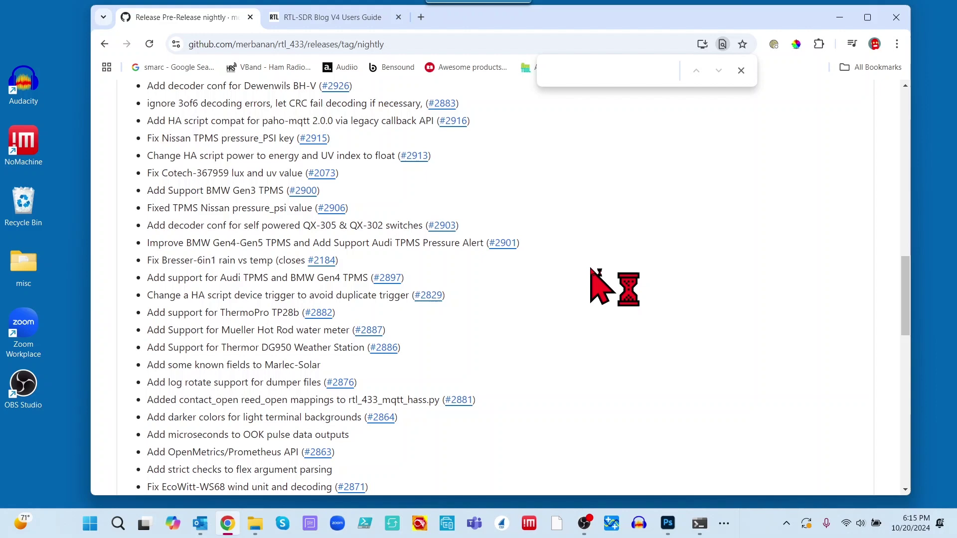
{"action": "scroll", "coordinate": [594, 269], "scroll_direction": "down", "scroll_amount": 6}
{"action": "scroll", "coordinate": [609, 259], "scroll_direction": "down", "scroll_amount": 4}
{"action": "scroll", "coordinate": [638, 244], "scroll_direction": "down", "scroll_amount": 2}
{"action": "scroll", "coordinate": [653, 234], "scroll_direction": "up", "scroll_amount": 1}
{"action": "scroll", "coordinate": [658, 239], "scroll_direction": "down", "scroll_amount": 4}
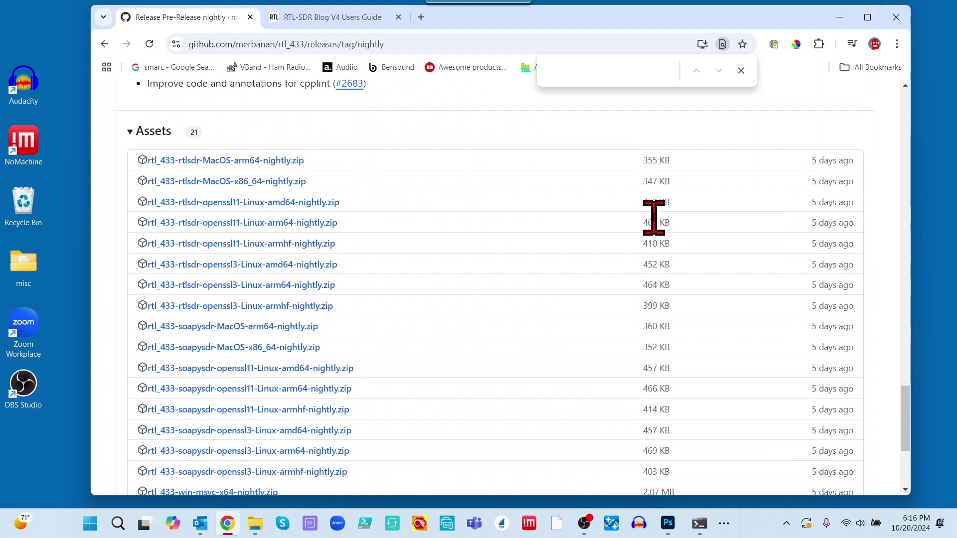
{"action": "scroll", "coordinate": [655, 217], "scroll_direction": "down", "scroll_amount": 1}
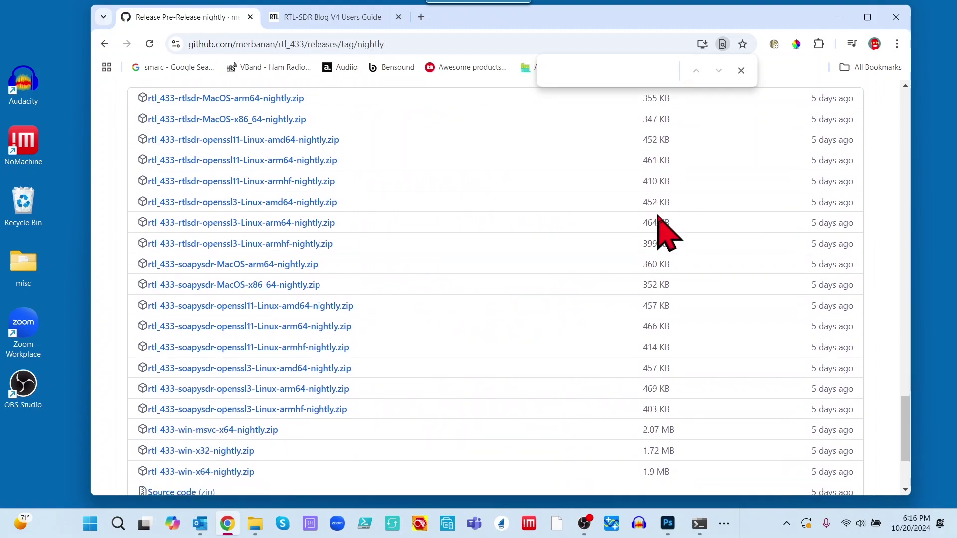
{"action": "scroll", "coordinate": [671, 226], "scroll_direction": "down", "scroll_amount": 1}
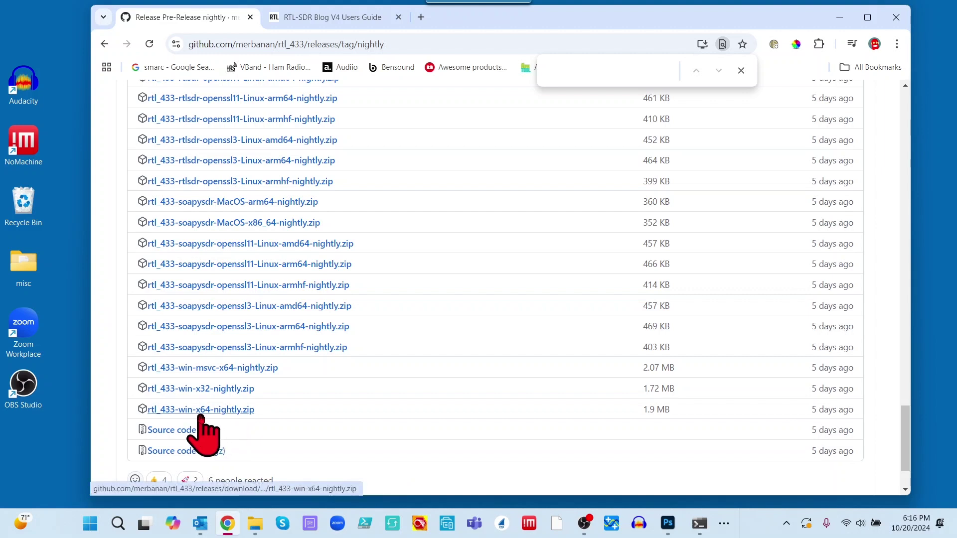
{"action": "left_click", "coordinate": [232, 413]}
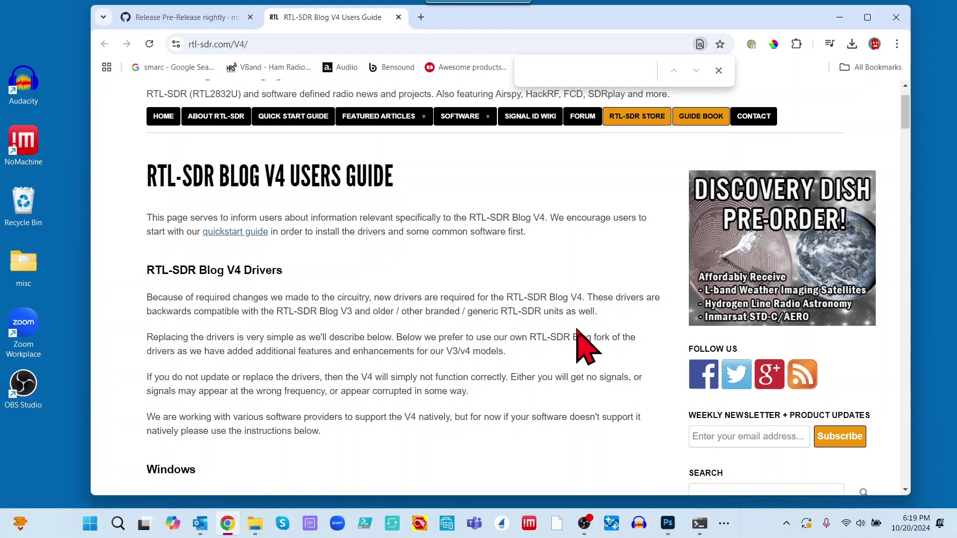
Step: From the RTL-SDR Blog V4 users guide, open the driver releases on GitHub and go to the V1.3.6 download files
{"action": "scroll", "coordinate": [586, 347], "scroll_direction": "down", "scroll_amount": 2}
{"action": "scroll", "coordinate": [585, 346], "scroll_direction": "down", "scroll_amount": 1}
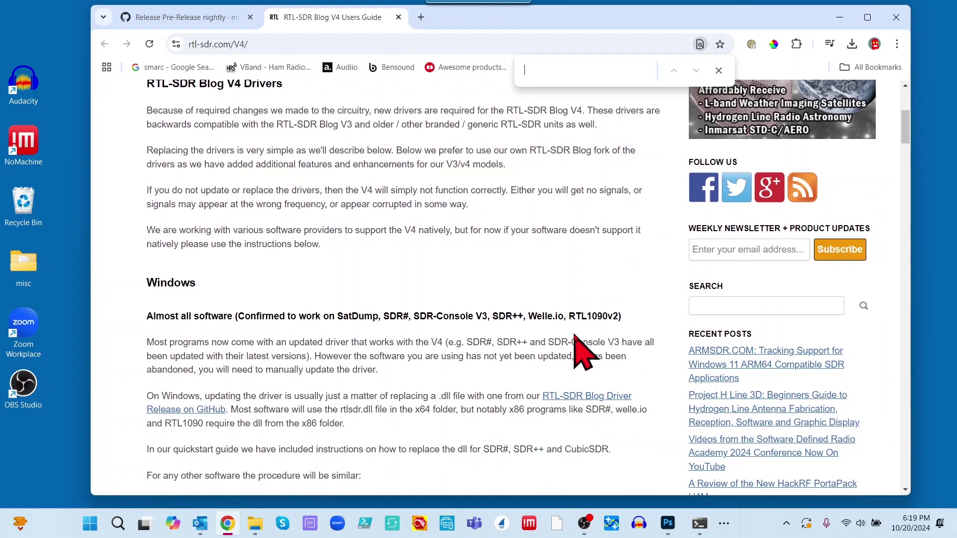
{"action": "left_click", "coordinate": [590, 396]}
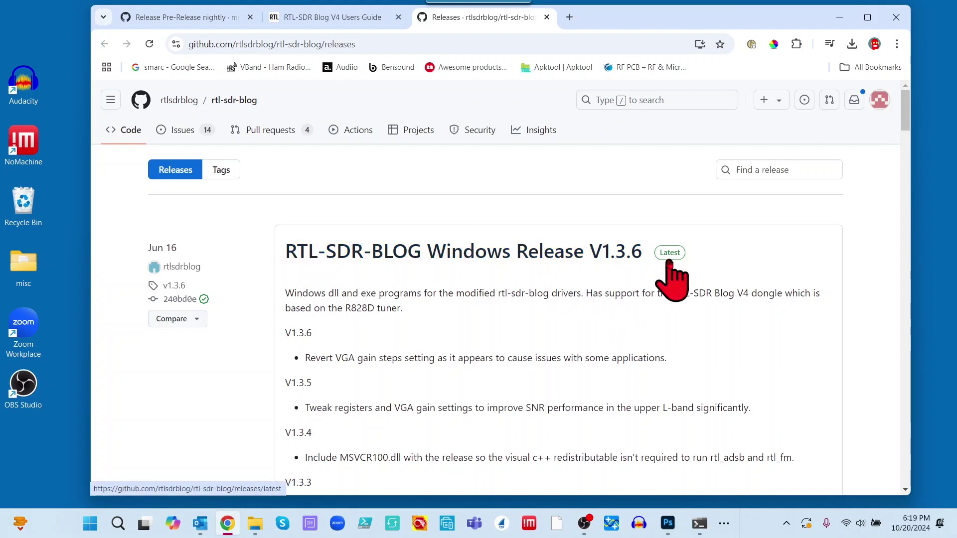
{"action": "scroll", "coordinate": [612, 343], "scroll_direction": "down", "scroll_amount": 10}
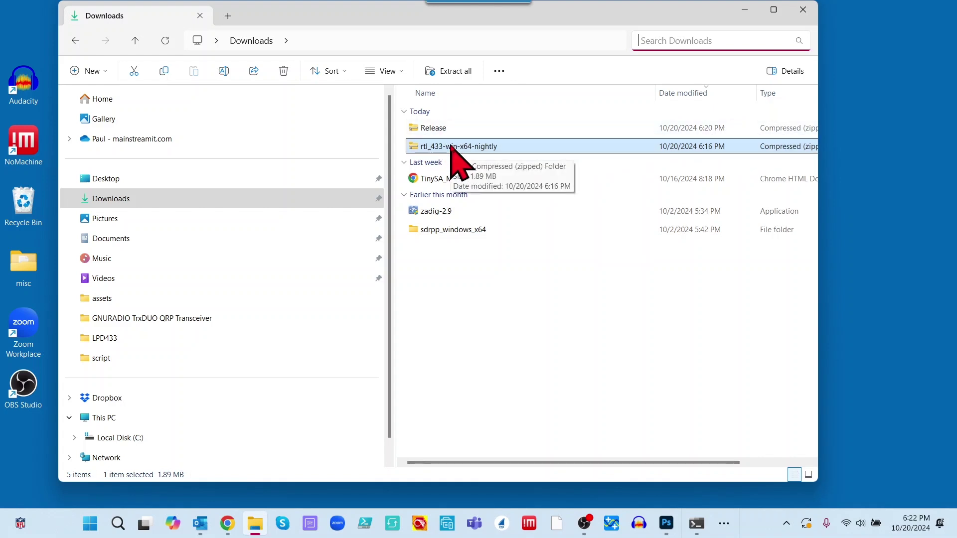
Step: Extract the rtl_433-win-x64-nightly archive into its own folder in Downloads and close the window showing the extracted files
{"action": "right_click", "coordinate": [452, 147]}
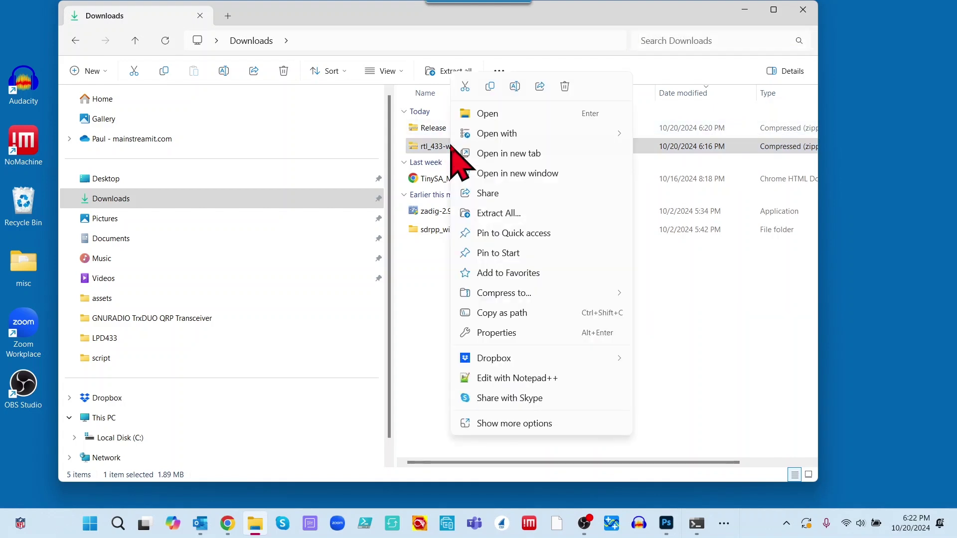
{"action": "left_click", "coordinate": [498, 213]}
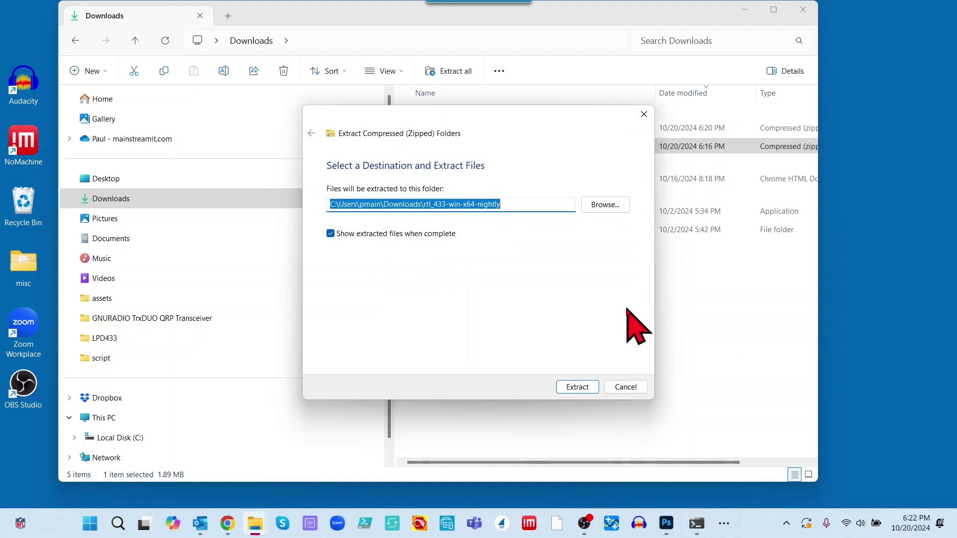
{"action": "left_click", "coordinate": [585, 388]}
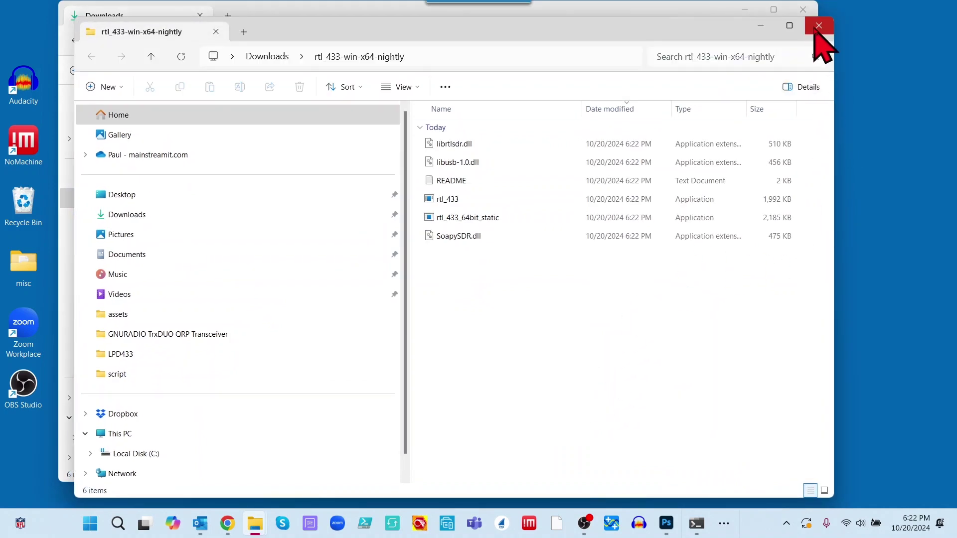
{"action": "left_click", "coordinate": [818, 27]}
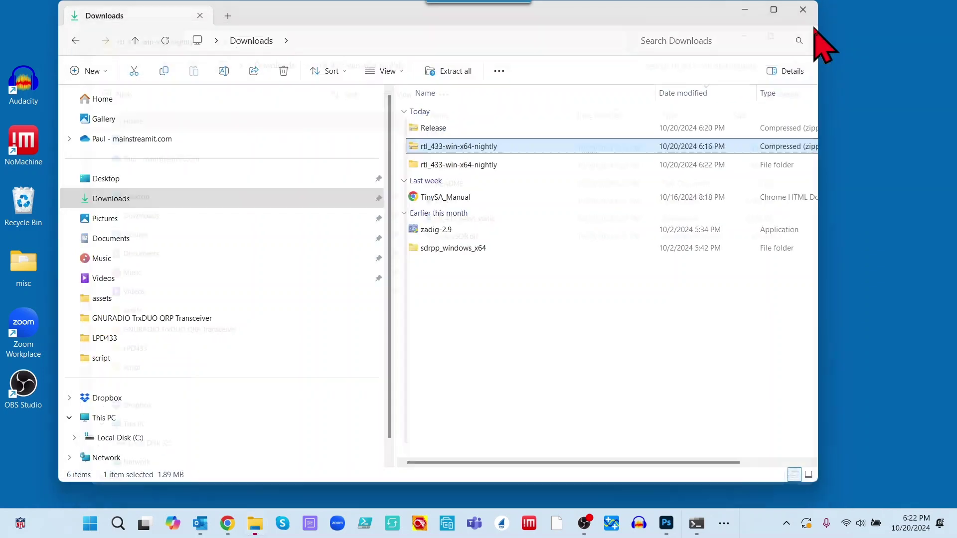
Step: Extract the Release archive into a Release folder in Downloads
{"action": "left_click", "coordinate": [432, 129]}
{"action": "right_click", "coordinate": [431, 129]}
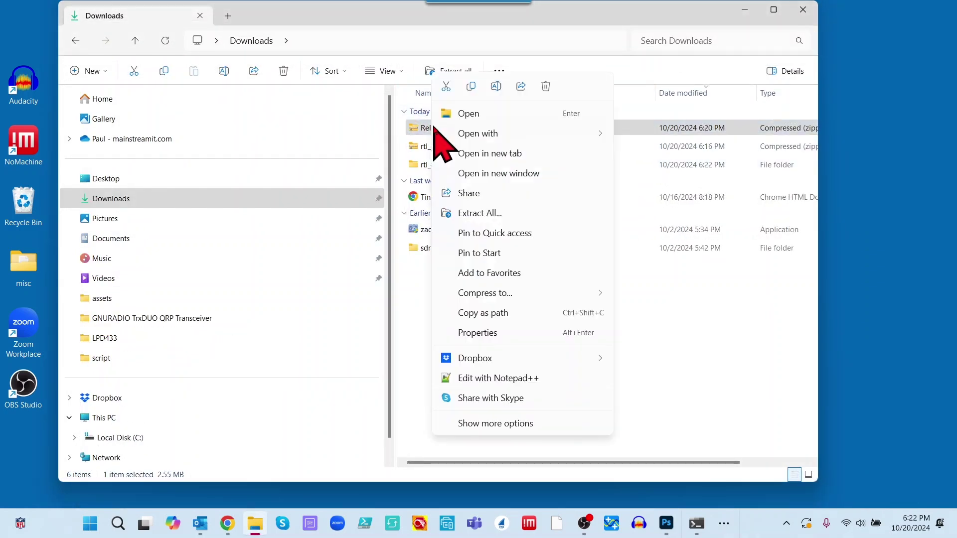
{"action": "mouse_move", "coordinate": [439, 132]}
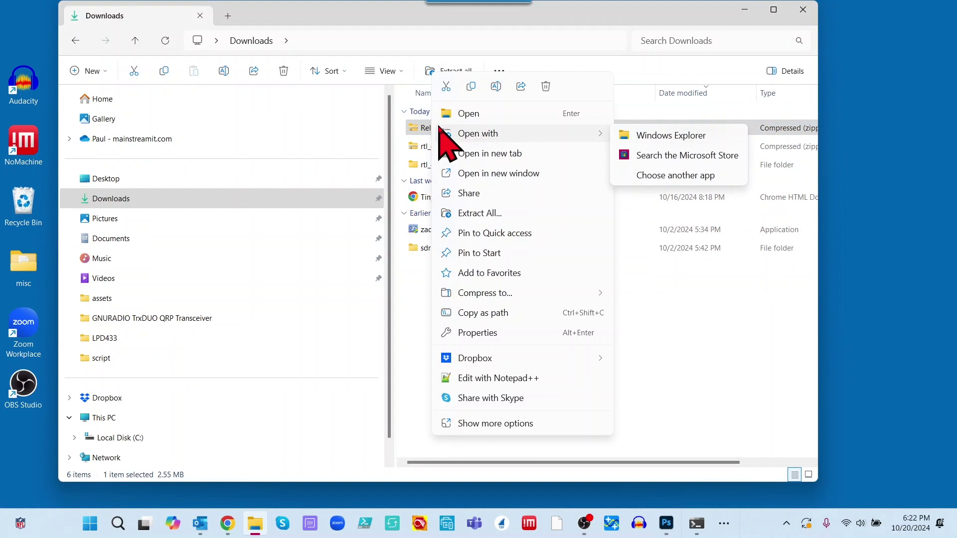
{"action": "left_click", "coordinate": [491, 213]}
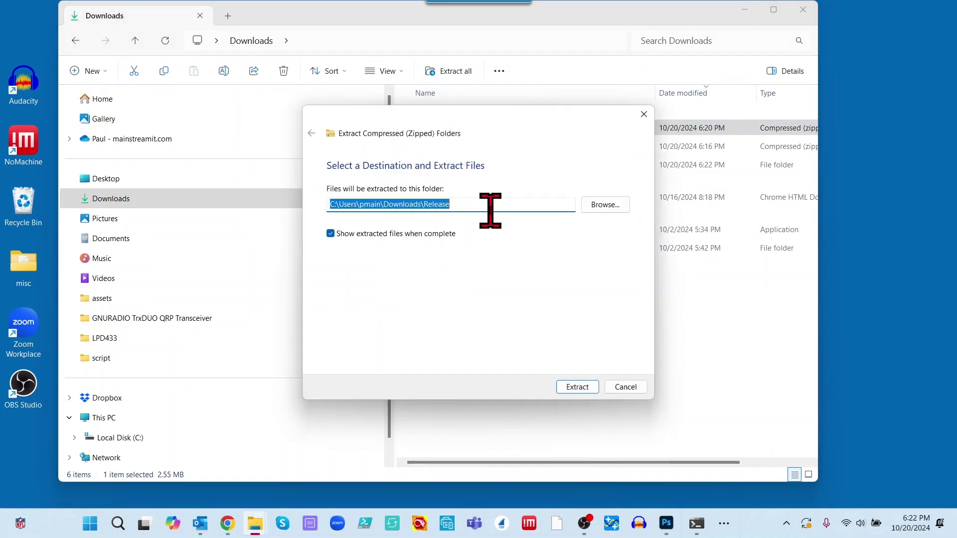
{"action": "left_click", "coordinate": [584, 387]}
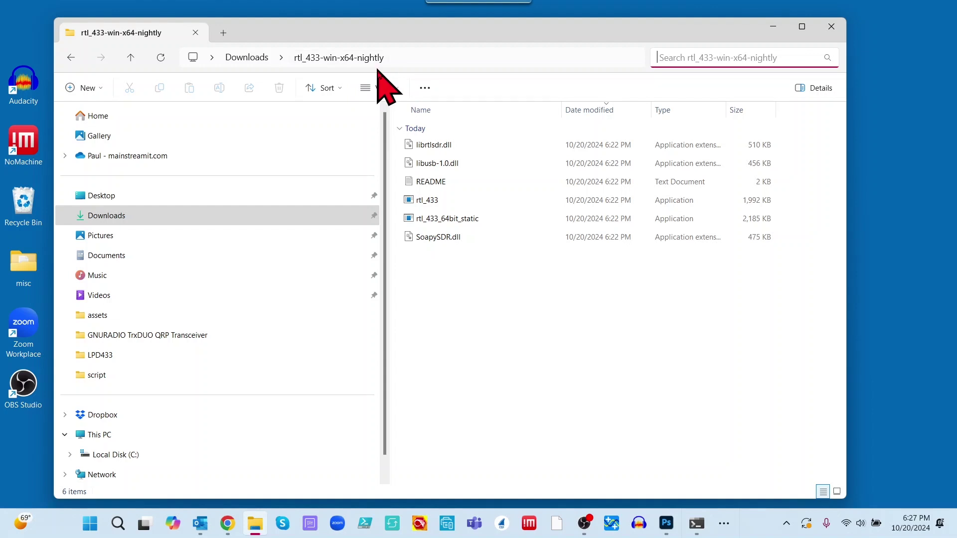
Step: Rename librtlsdr.dll in the rtl_433-win-x64-nightly folder to orig-librtlsdr.dll
{"action": "right_click", "coordinate": [421, 146]}
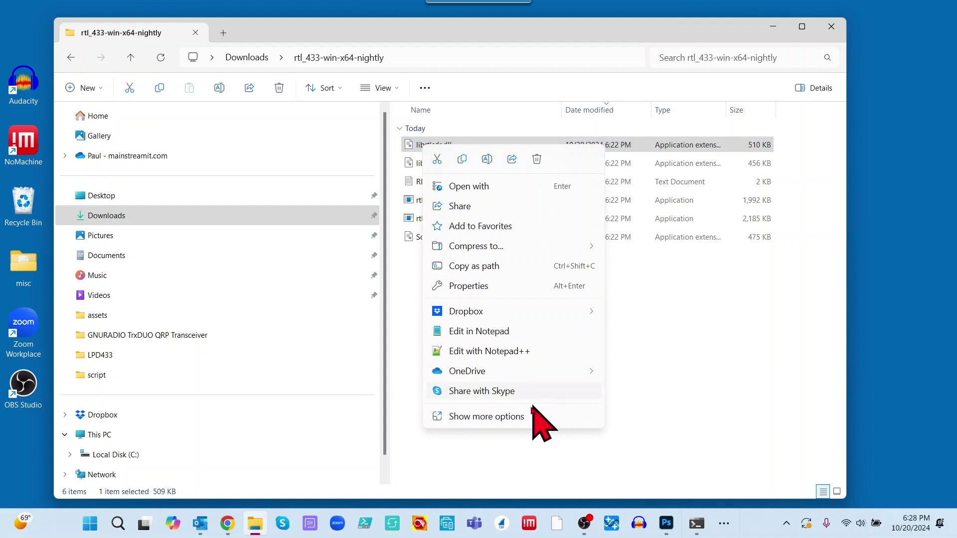
{"action": "left_click", "coordinate": [499, 417]}
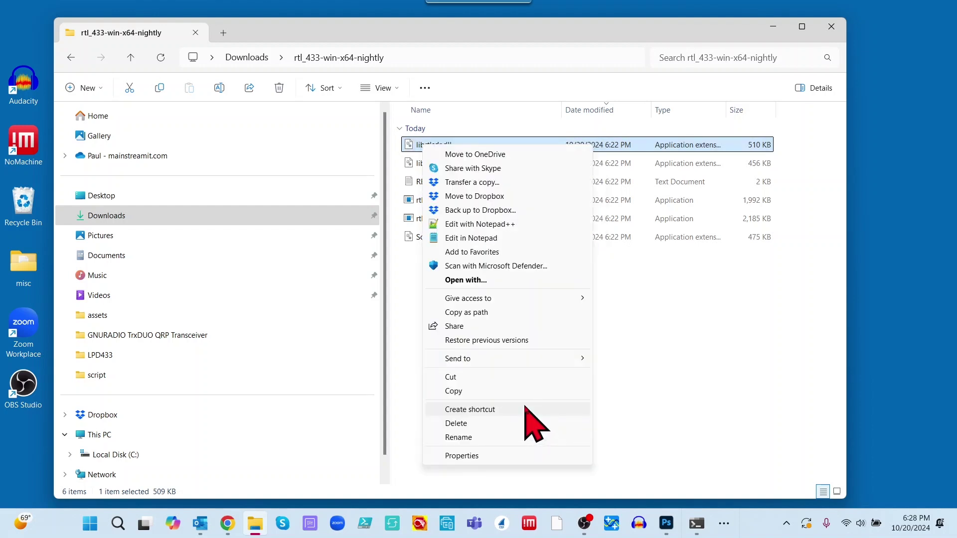
{"action": "left_click", "coordinate": [472, 436]}
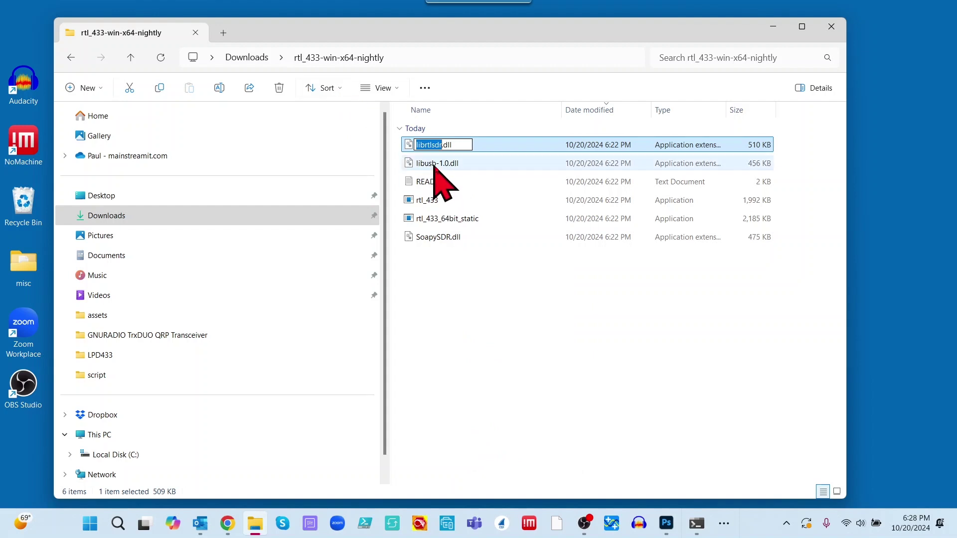
{"action": "left_click", "coordinate": [417, 145]}
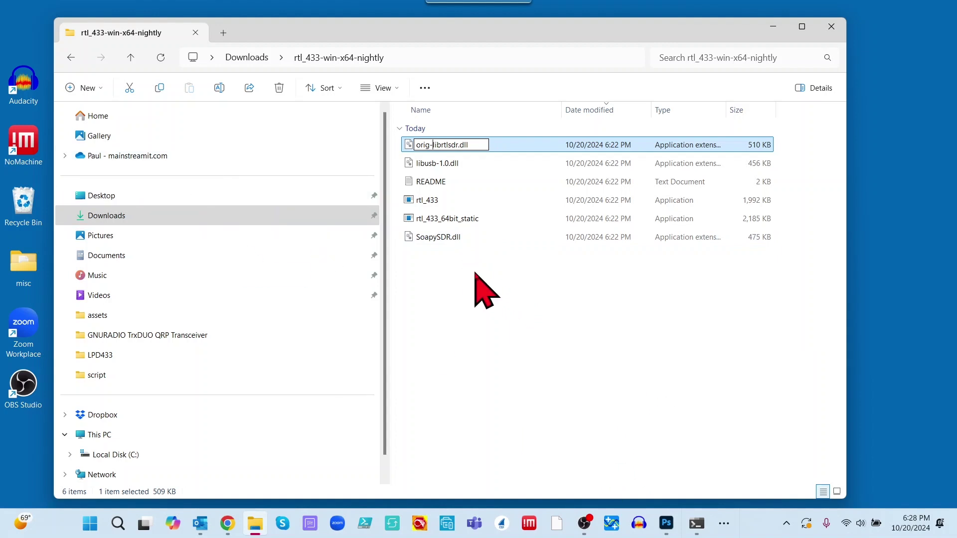
{"action": "left_click", "coordinate": [474, 276]}
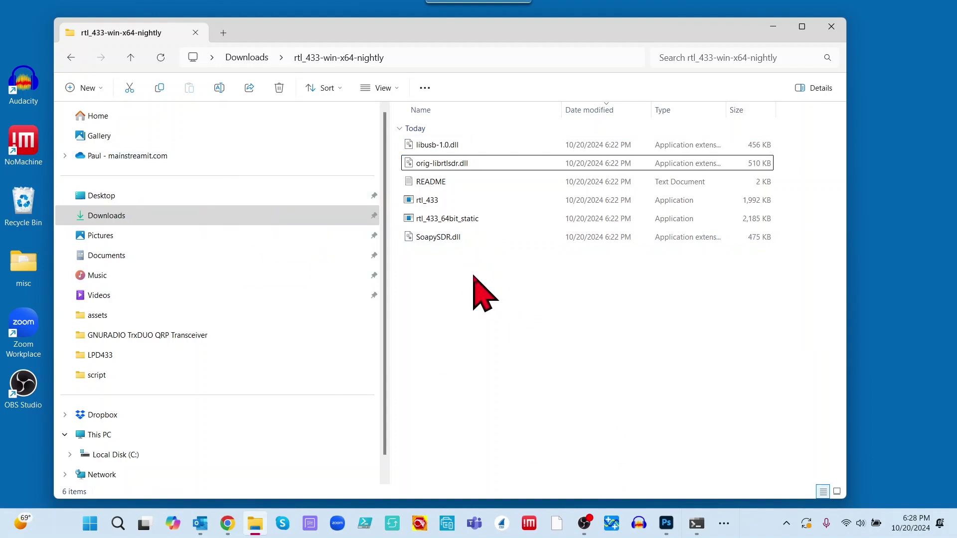
Step: Copy rtlsdr.dll from the x64 subfolder of the extracted Release folder and return to the Downloads folder
{"action": "left_click", "coordinate": [255, 58]}
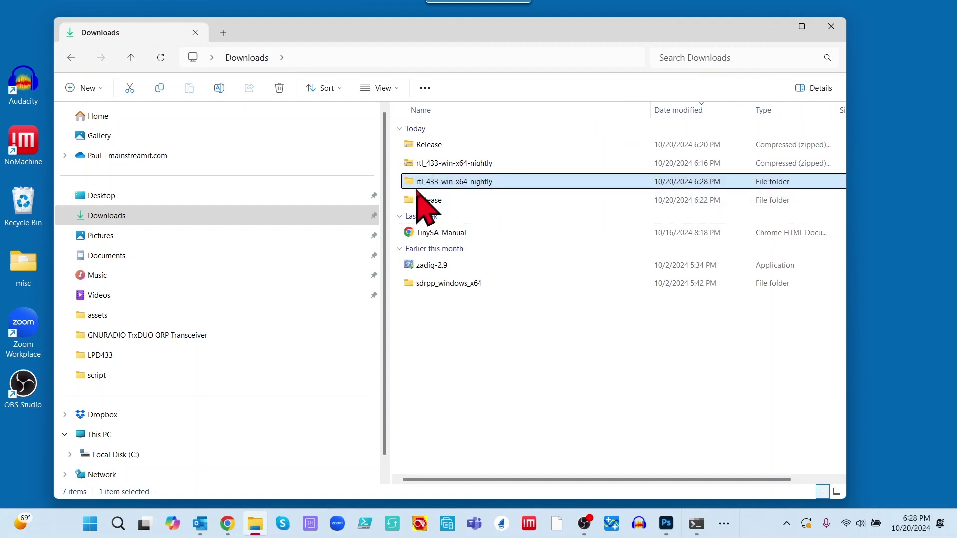
{"action": "mouse_move", "coordinate": [435, 205]}
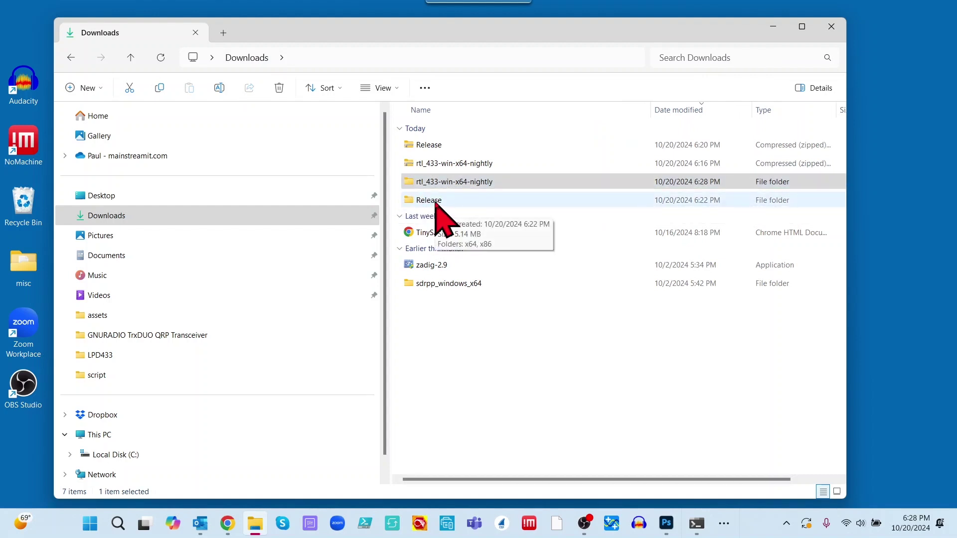
{"action": "double_click", "coordinate": [435, 201]}
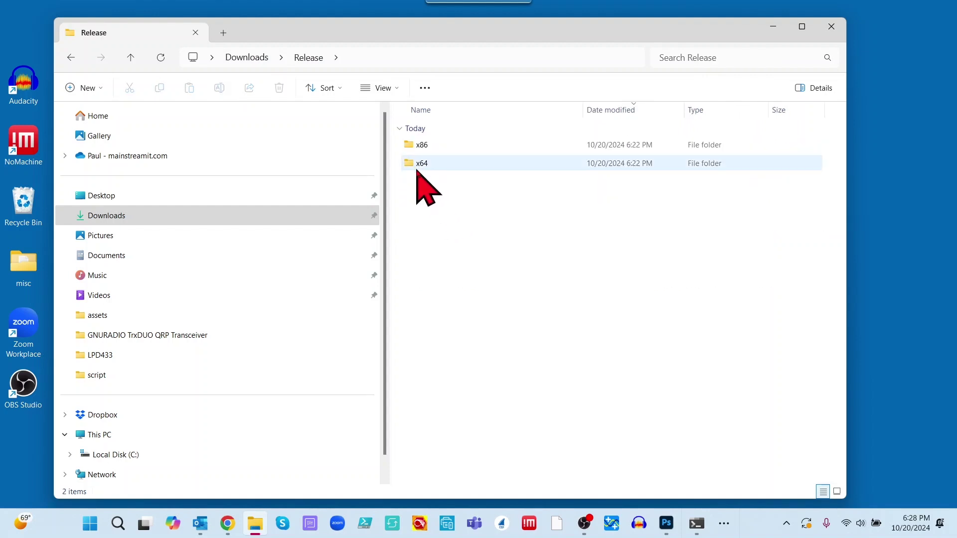
{"action": "mouse_move", "coordinate": [408, 164]}
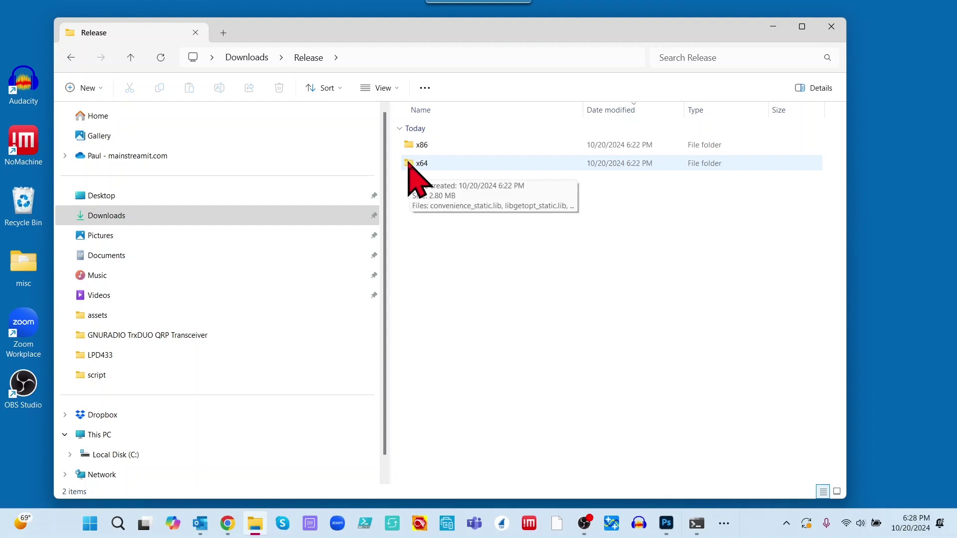
{"action": "left_click", "coordinate": [409, 163]}
{"action": "double_click", "coordinate": [409, 163]}
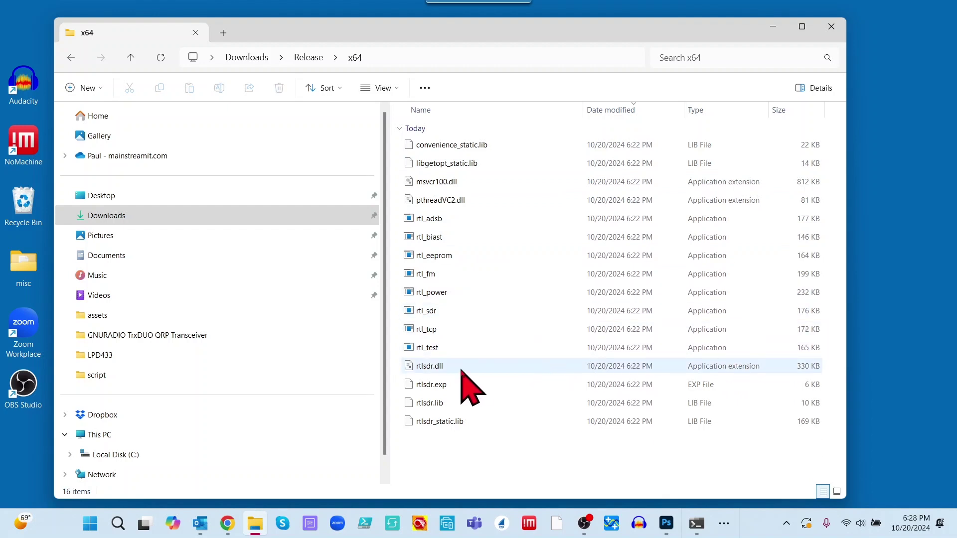
{"action": "left_click", "coordinate": [421, 367]}
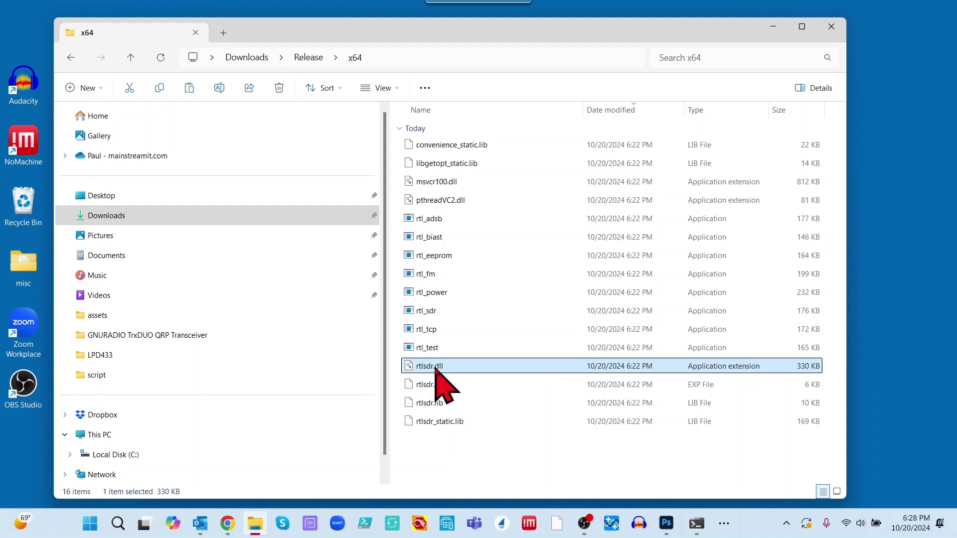
{"action": "left_click", "coordinate": [253, 60]}
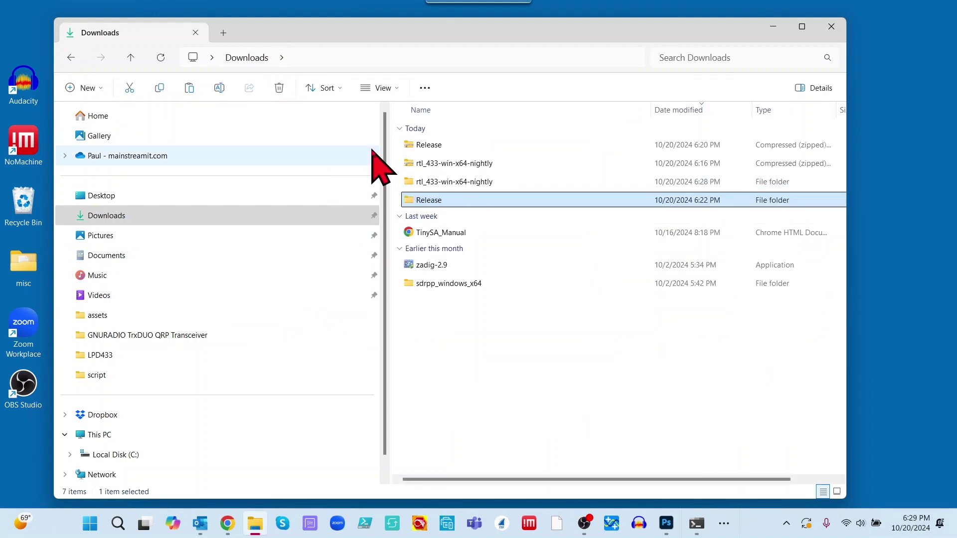
Step: Paste the copied rtlsdr.dll into the rtl_433-win-x64-nightly folder in Downloads
{"action": "double_click", "coordinate": [409, 182]}
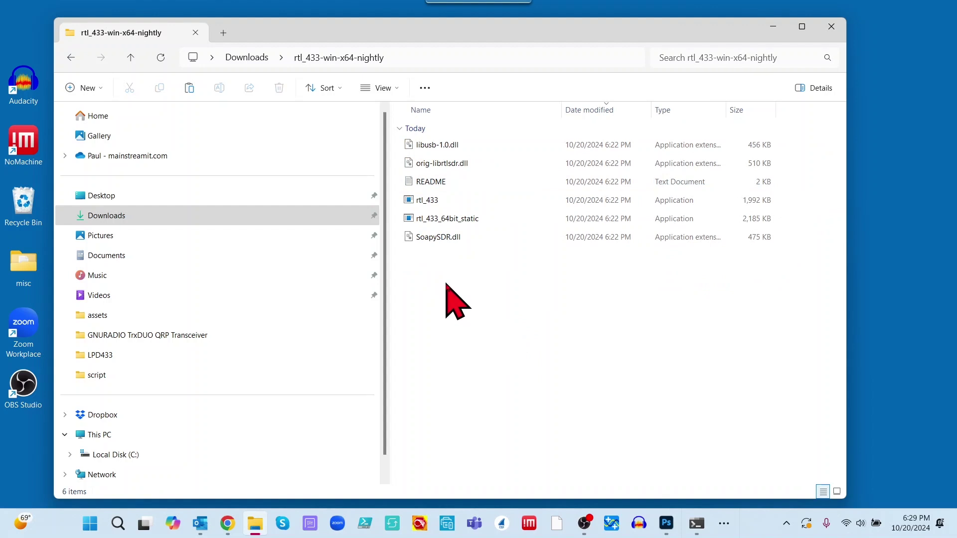
{"action": "right_click", "coordinate": [446, 286]}
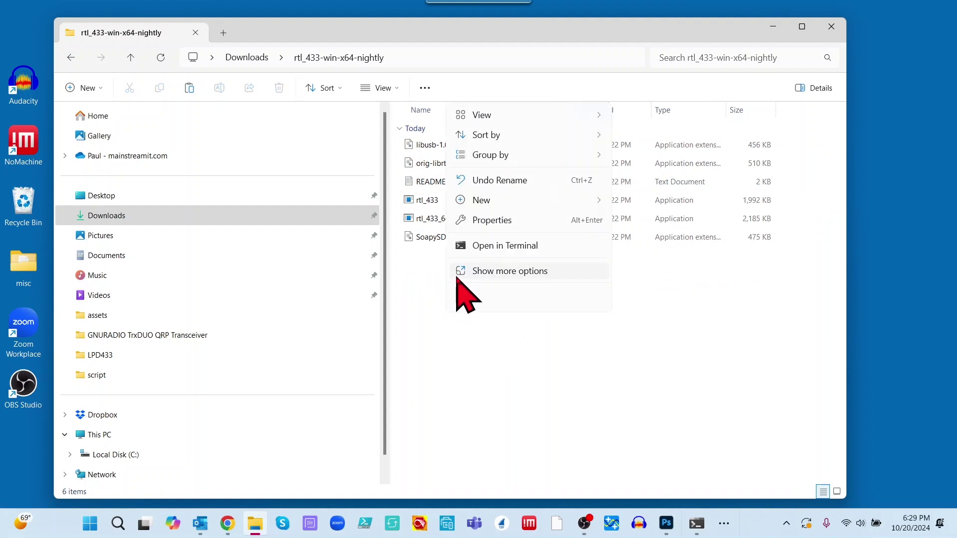
{"action": "left_click", "coordinate": [450, 304]}
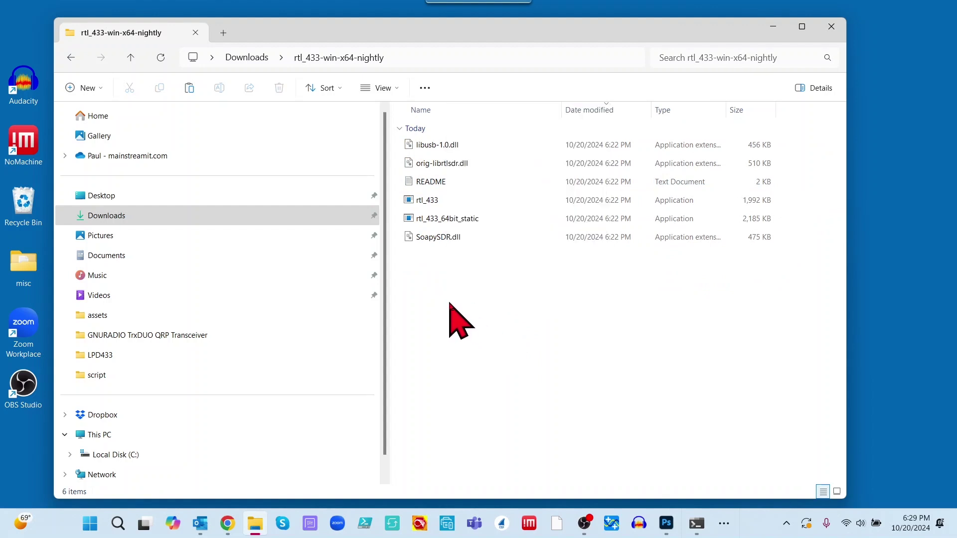
{"action": "key", "text": "ctrl+v"}
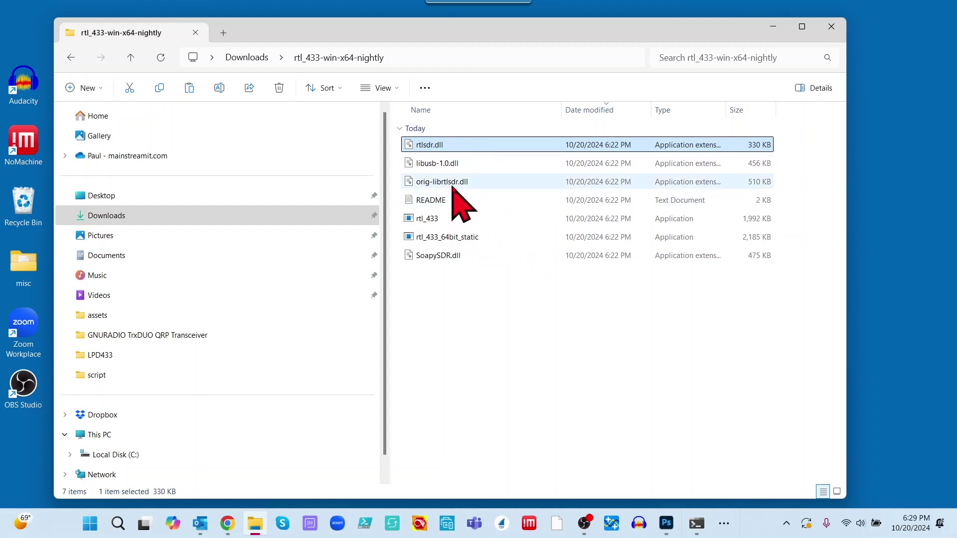
Step: Rename the pasted rtlsdr.dll to librtlsdr.dll
{"action": "right_click", "coordinate": [427, 145]}
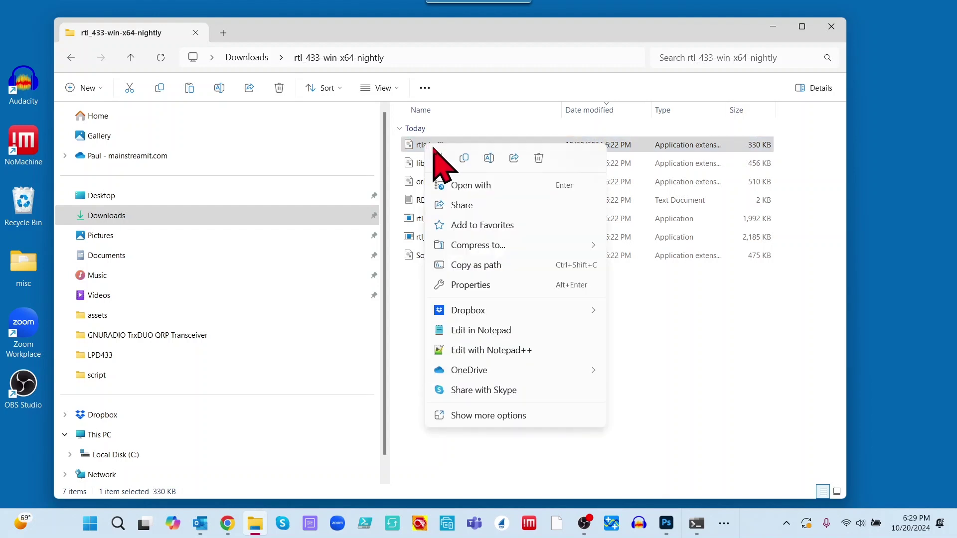
{"action": "left_click", "coordinate": [509, 415]}
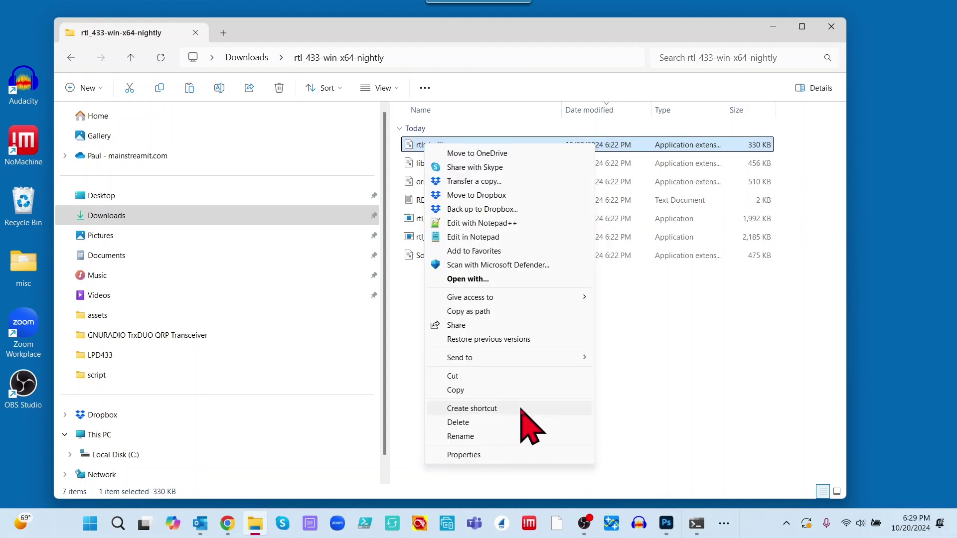
{"action": "left_click", "coordinate": [477, 438]}
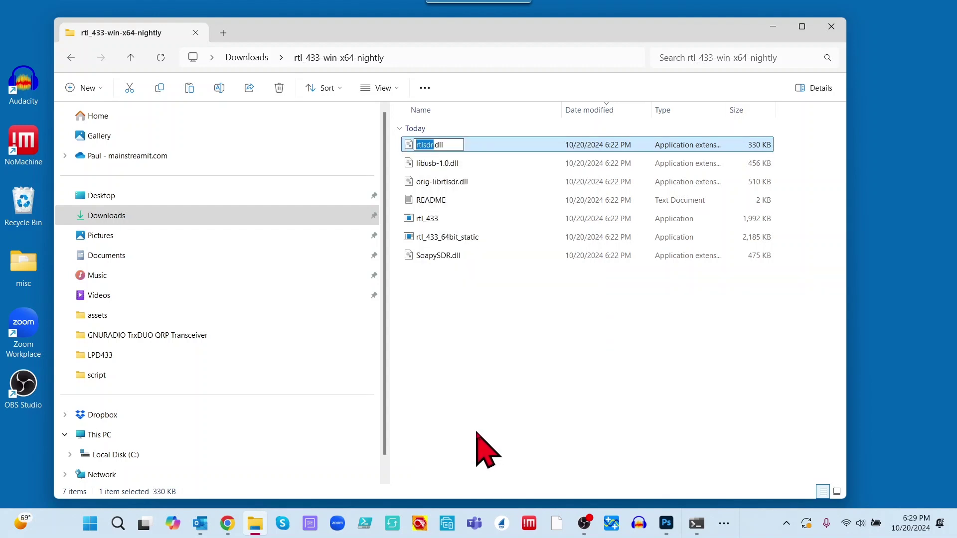
{"action": "type", "text": "lib"}
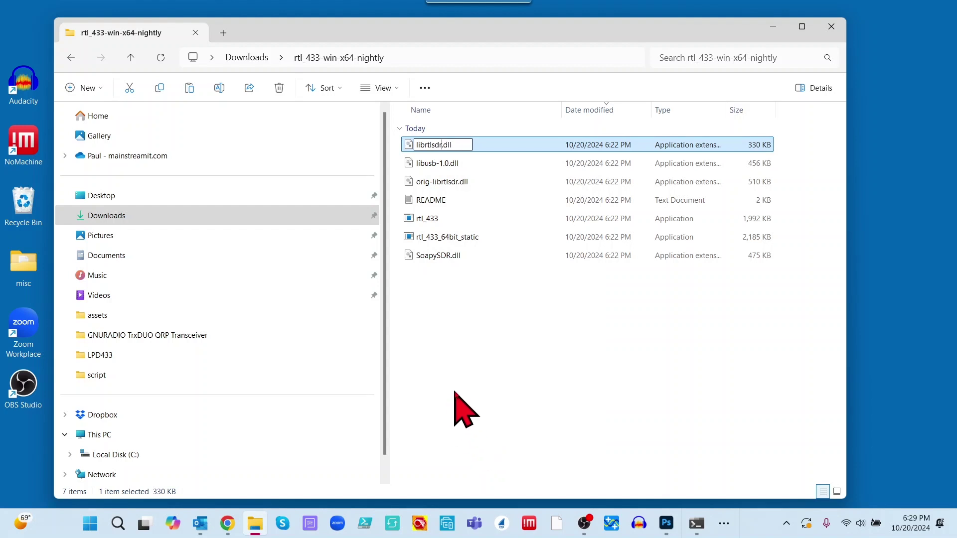
{"action": "left_click", "coordinate": [529, 397]}
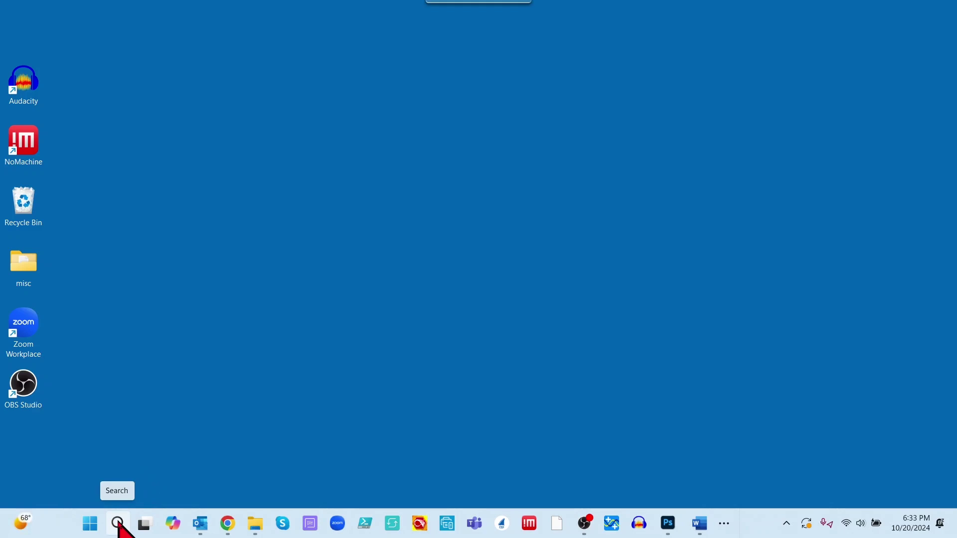
Step: Open Command Prompt and list the contents of the user's home directory with dir
{"action": "left_click", "coordinate": [117, 524]}
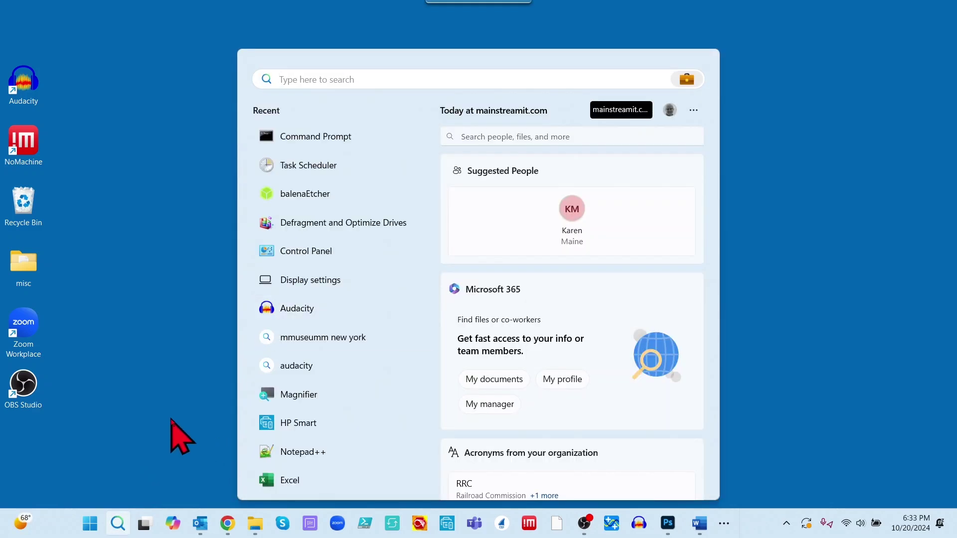
{"action": "type", "text": "cmd"}
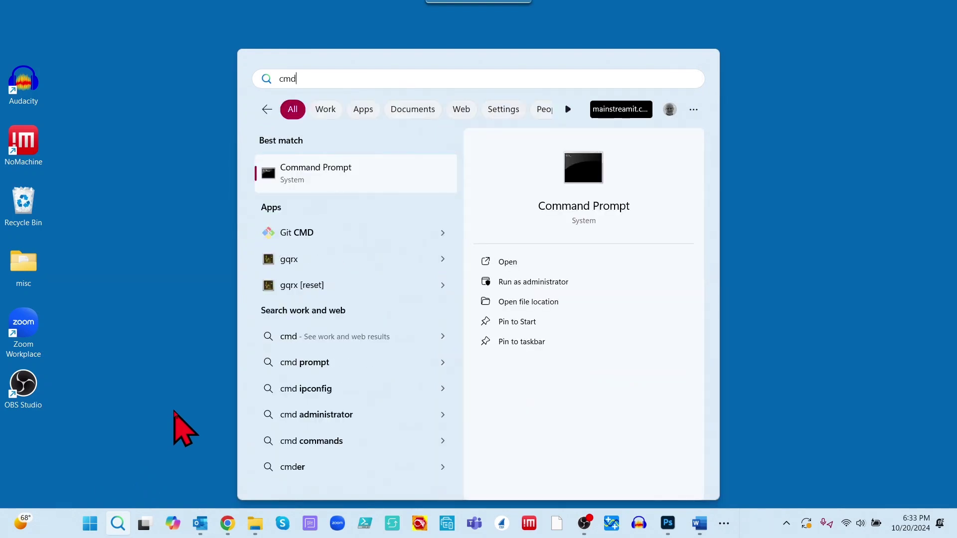
{"action": "left_click", "coordinate": [516, 263]}
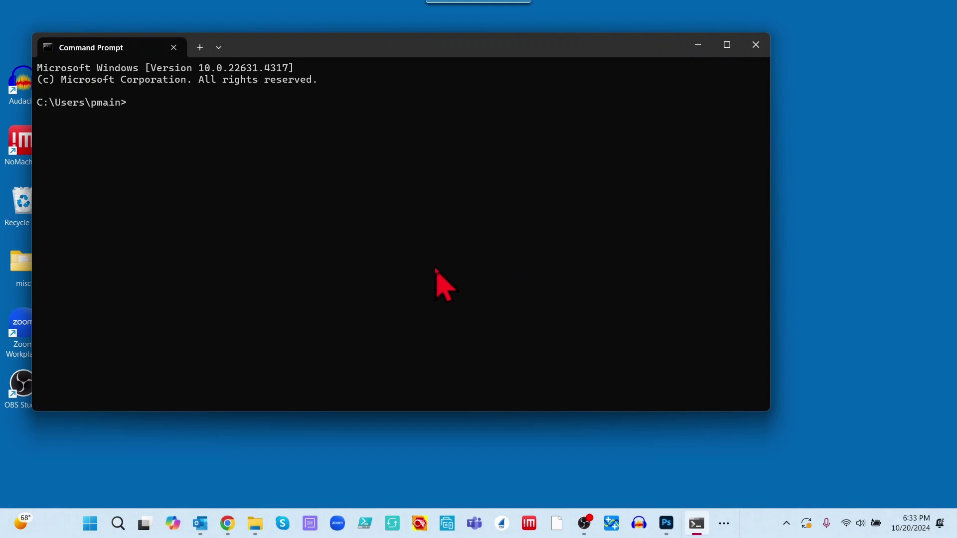
{"action": "type", "text": "dir"}
{"action": "key", "text": "Return"}
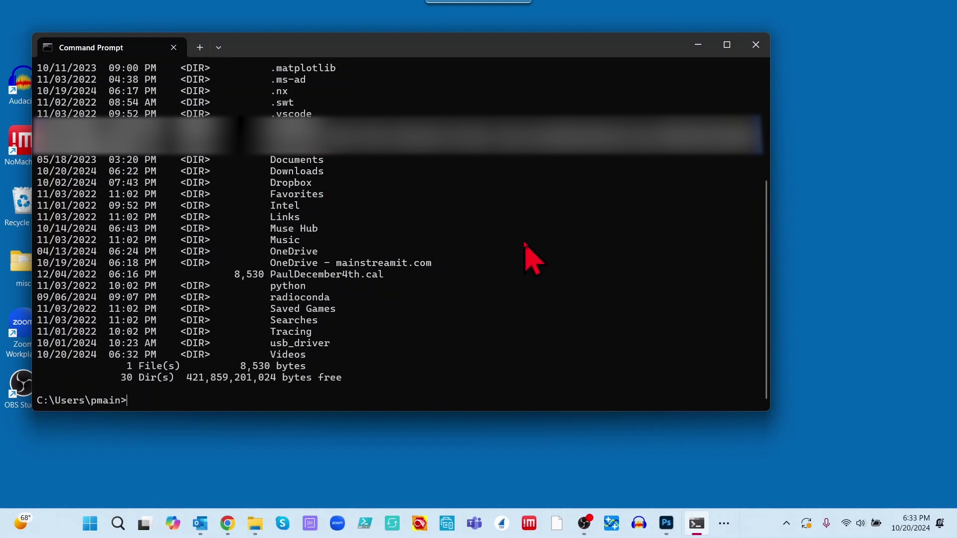
Step: Change to the Downloads directory with cd Downloads and list its contents with dir
{"action": "type", "text": "cd Do"}
{"action": "key", "text": "Tab"}
{"action": "key", "text": "BackSpace"}
{"action": "key", "text": "BackSpace"}
{"action": "key", "text": "BackSpace"}
{"action": "key", "text": "BackSpace"}
{"action": "key", "text": "BackSpace"}
{"action": "key", "text": "BackSpace"}
{"action": "key", "text": "BackSpace"}
{"action": "type", "text": "w"}
{"action": "key", "text": "Tab"}
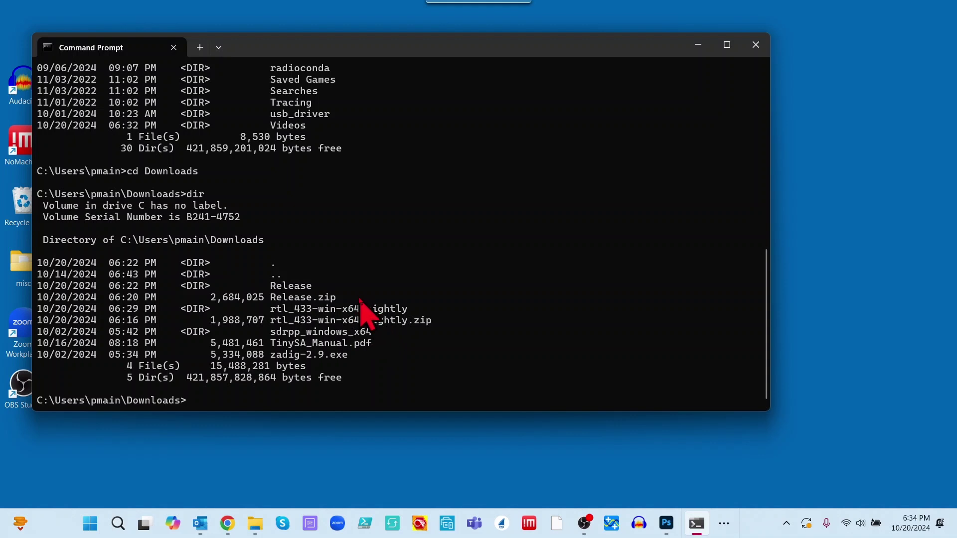
Step: Change to the rtl_433-win-x64-nightly directory and list its files with dir
{"action": "type", "text": "cd rtl"}
{"action": "key", "text": "Tab"}
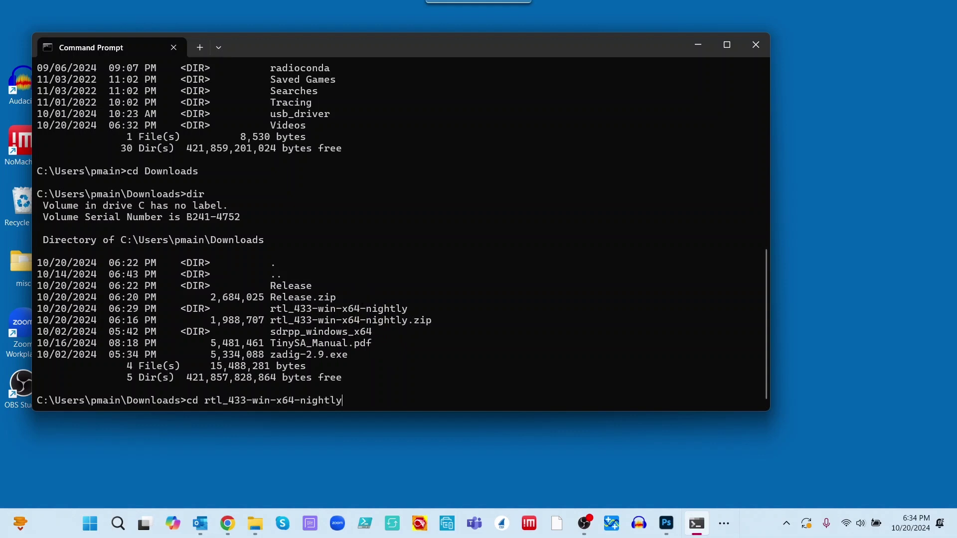
{"action": "key", "text": "Return"}
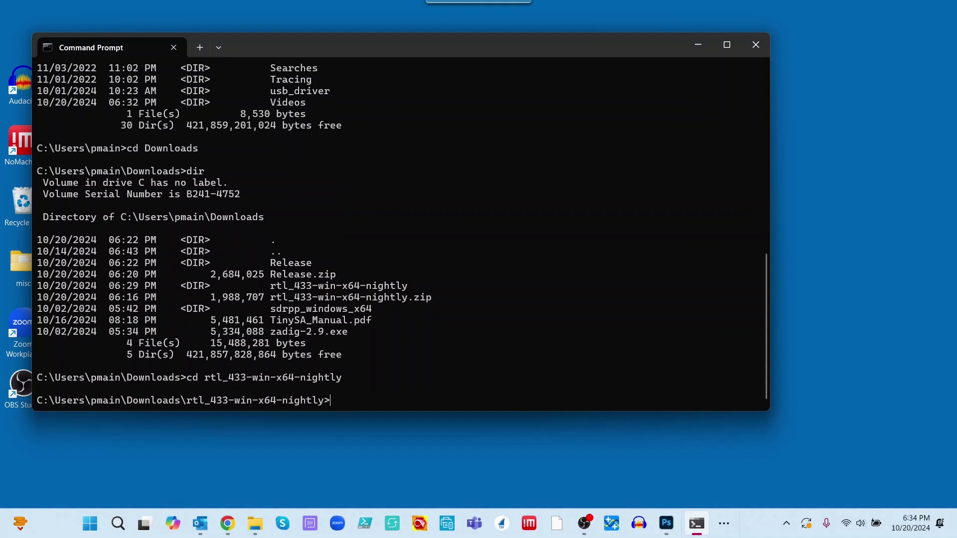
{"action": "type", "text": "dir"}
{"action": "key", "text": "Return"}
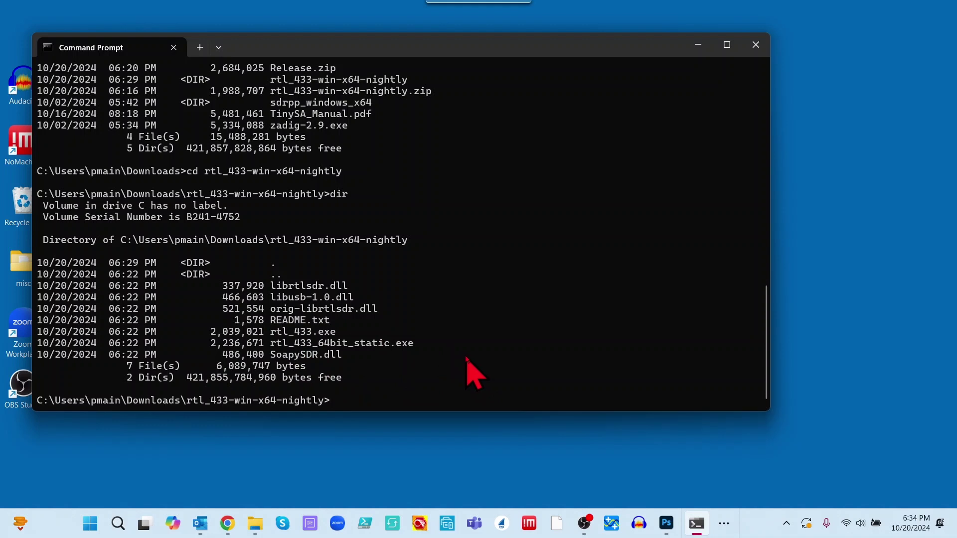
Step: Run rtl_433 to receive sensor transmissions, and stop it once several readings have been decoded
{"action": "type", "text": "rtl_433"}
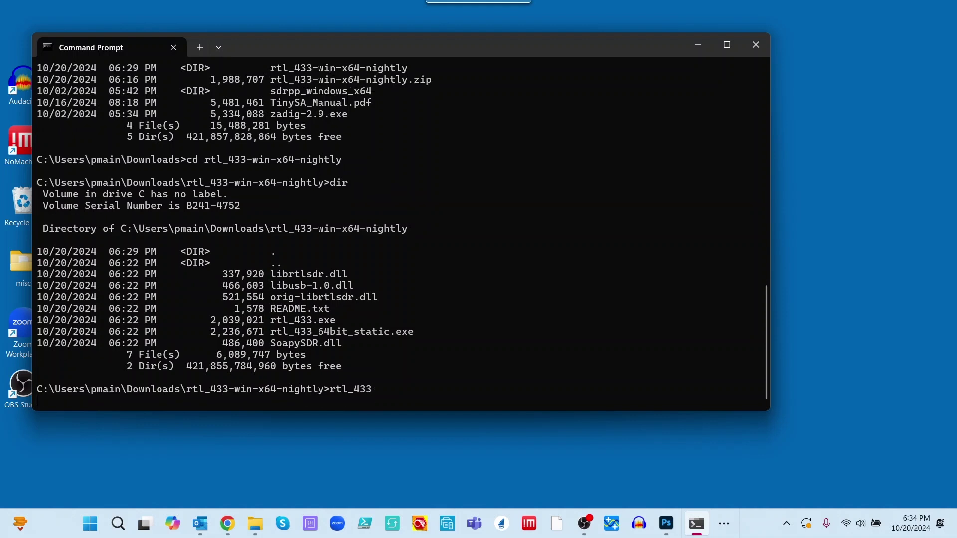
{"action": "key", "text": "Return"}
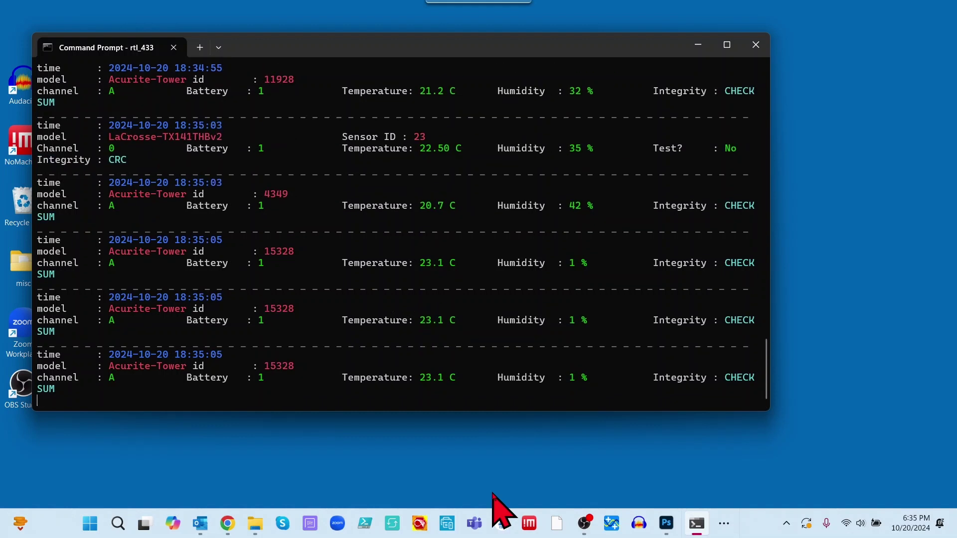
{"action": "key", "text": "ctrl+c"}
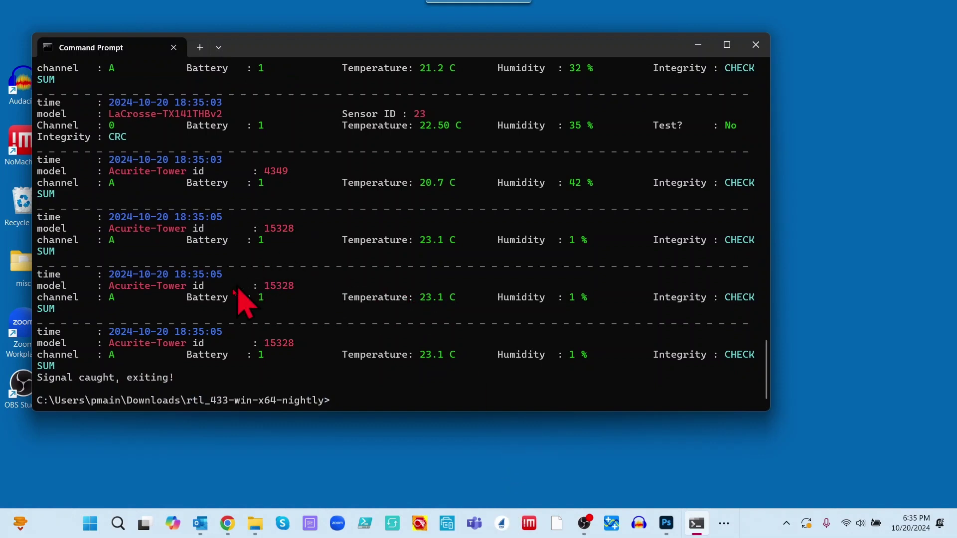
Step: Find the wind-speed sensor entry in the earlier rtl_433 output and copy its model name, Acurite-3n1
{"action": "scroll", "coordinate": [237, 287], "scroll_direction": "up", "scroll_amount": 2}
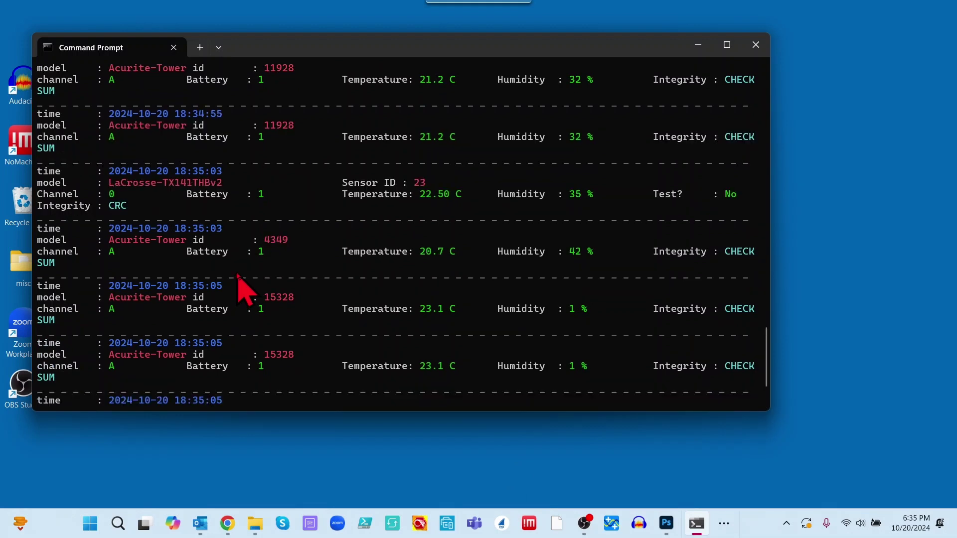
{"action": "scroll", "coordinate": [241, 289], "scroll_direction": "up", "scroll_amount": 2}
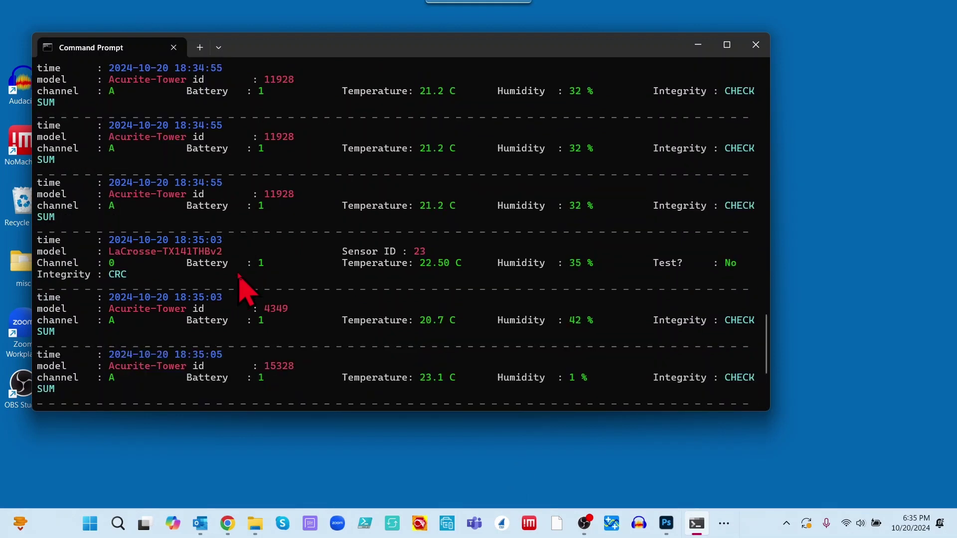
{"action": "scroll", "coordinate": [239, 277], "scroll_direction": "up", "scroll_amount": 3}
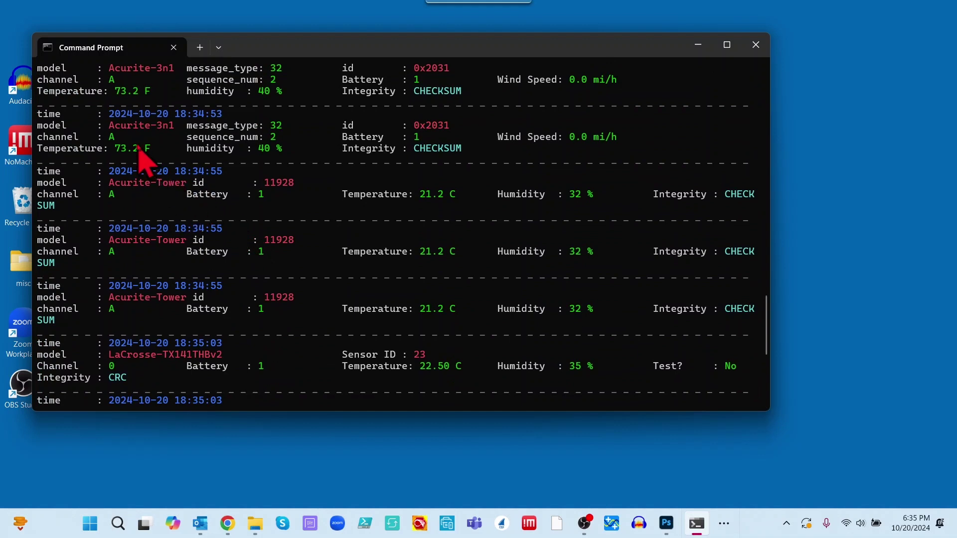
{"action": "left_click_drag", "start_coordinate": [109, 125], "coordinate": [171, 128]}
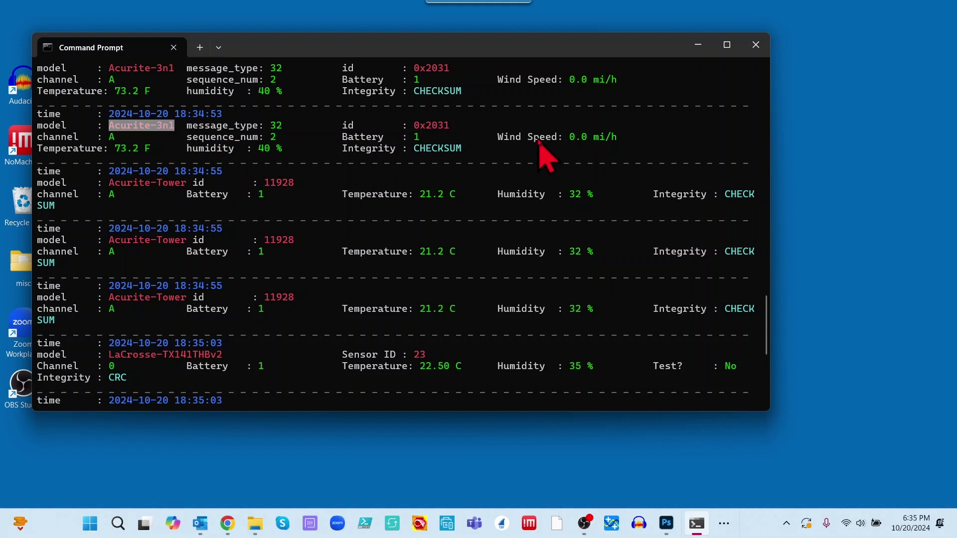
{"action": "right_click", "coordinate": [171, 144]}
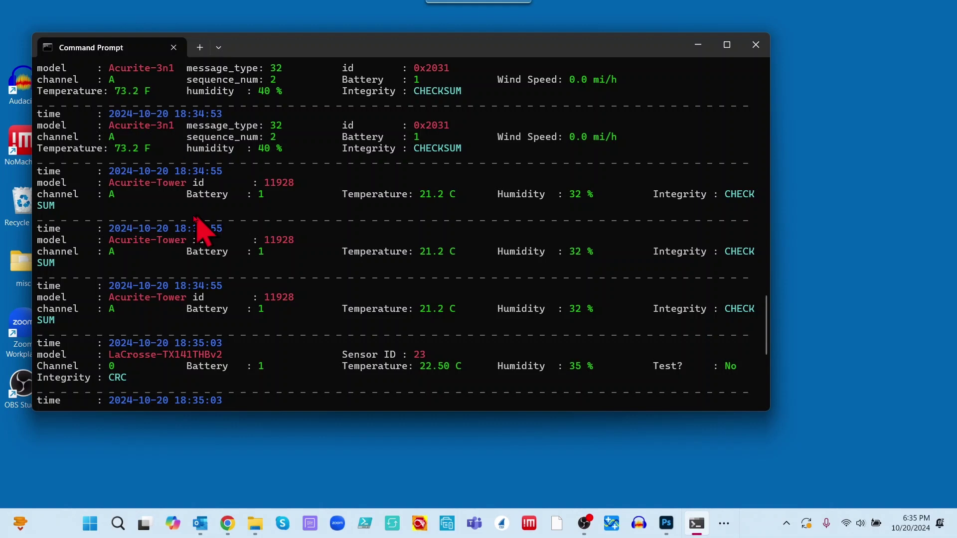
Step: Switch to Chrome, search Google for Acurite-3n1 and look through the results
{"action": "left_click", "coordinate": [229, 520]}
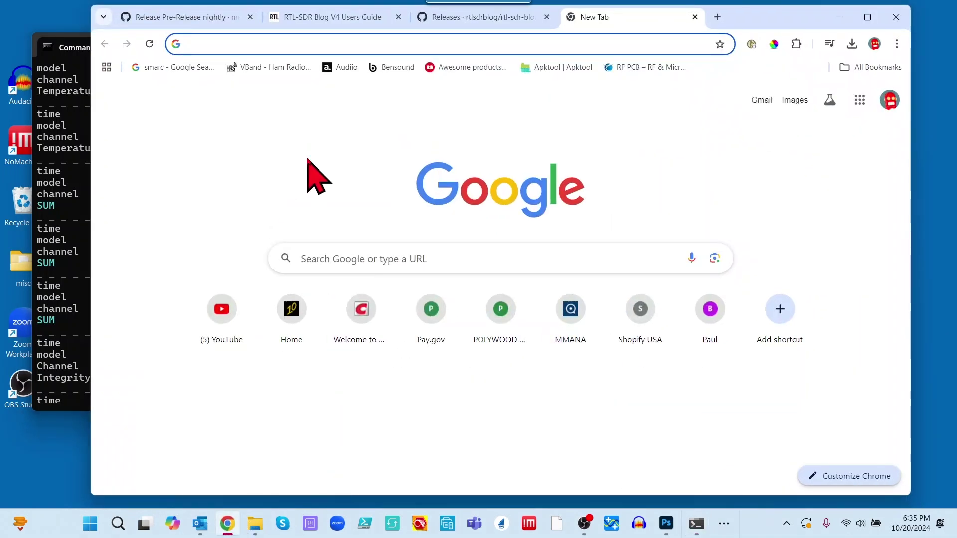
{"action": "left_click", "coordinate": [284, 46]}
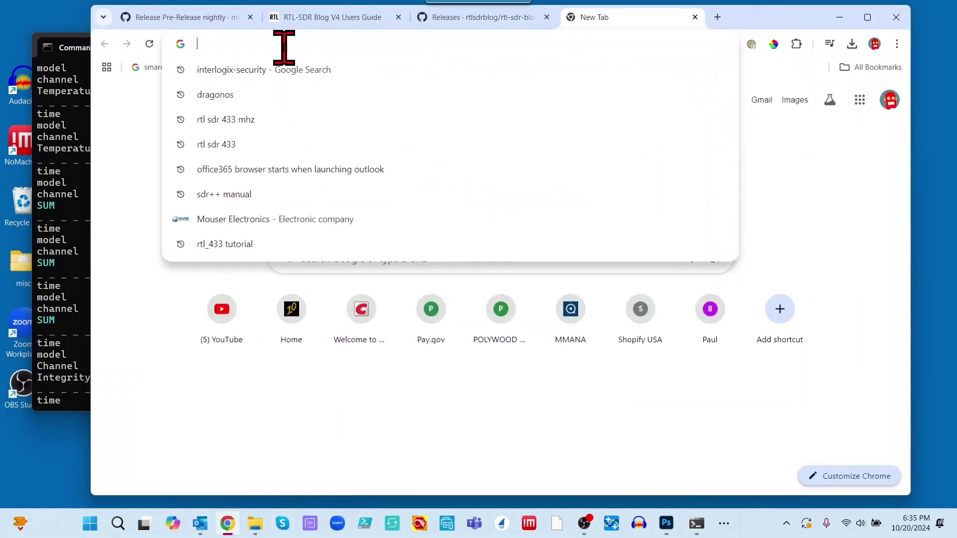
{"action": "type", "text": "Acurite-3n1&rlz=1C1RXQR_enUS1030US1030&oq=Acurite-3n1&gs_lcrp=EgZjaHJvbWUqBggAEEUYOzIG..."}
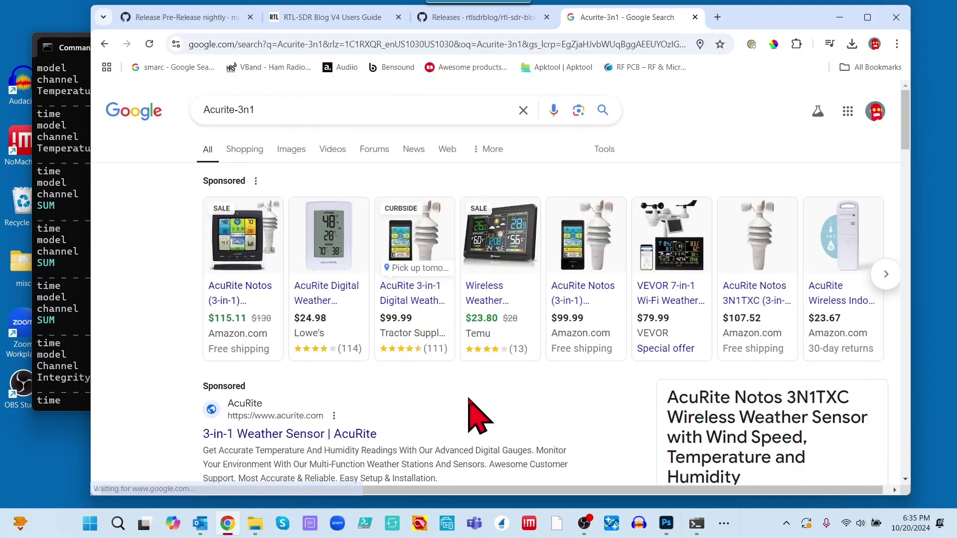
{"action": "scroll", "coordinate": [474, 404], "scroll_direction": "down", "scroll_amount": 2}
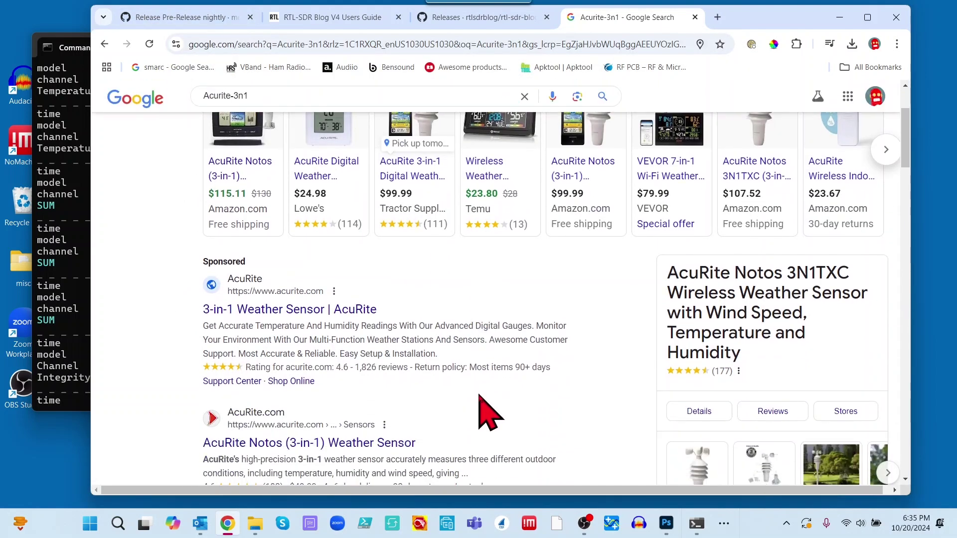
{"action": "scroll", "coordinate": [418, 334], "scroll_direction": "down", "scroll_amount": 1}
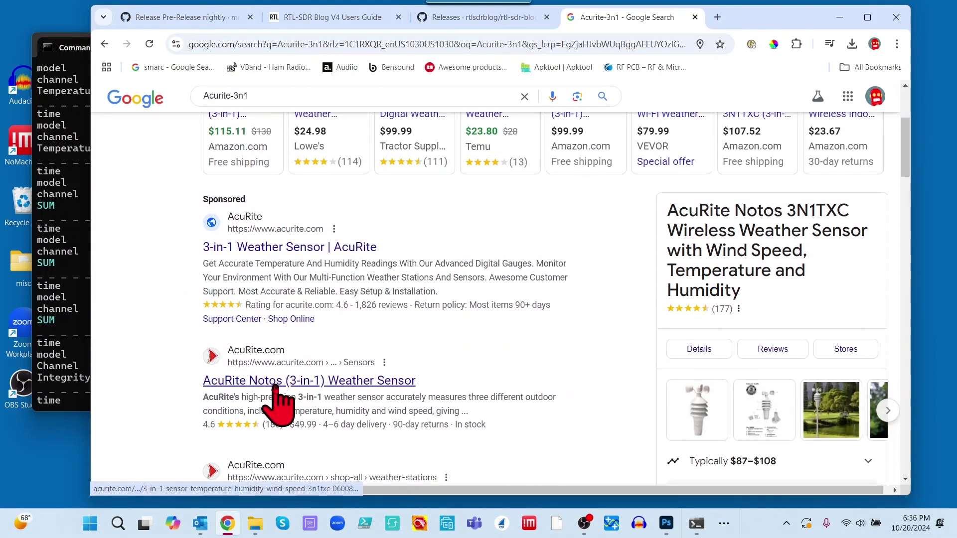
Step: Open AcuRite's 3-in-1 Weather Sensor page, dismiss the email sign-up offer and examine the sensor's features diagram
{"action": "left_click", "coordinate": [268, 247]}
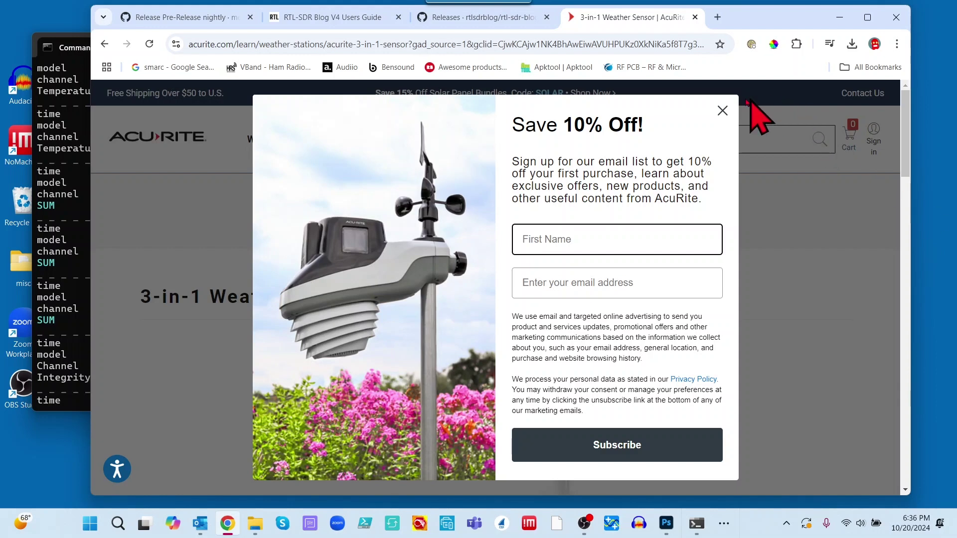
{"action": "left_click", "coordinate": [723, 111]}
{"action": "scroll", "coordinate": [741, 164], "scroll_direction": "down", "scroll_amount": 3}
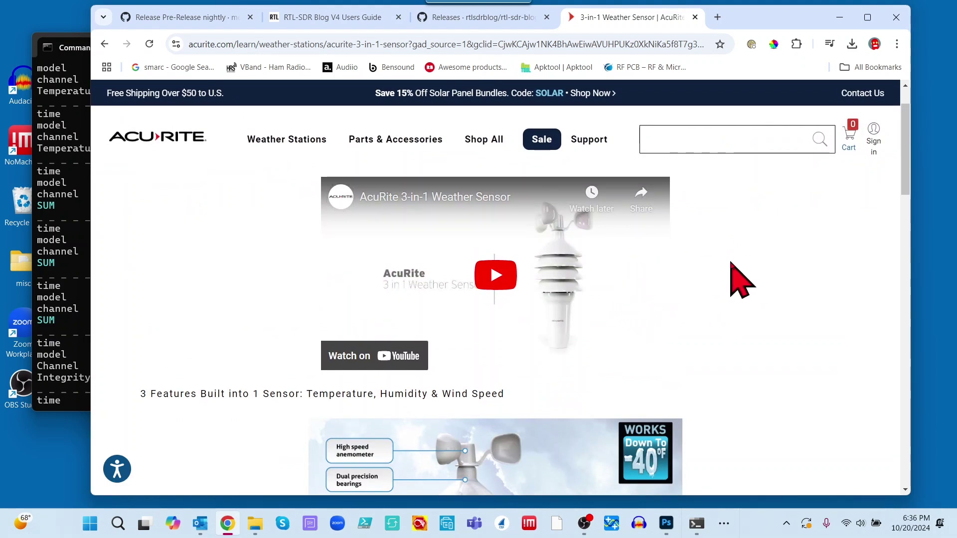
{"action": "scroll", "coordinate": [750, 273], "scroll_direction": "down", "scroll_amount": 2}
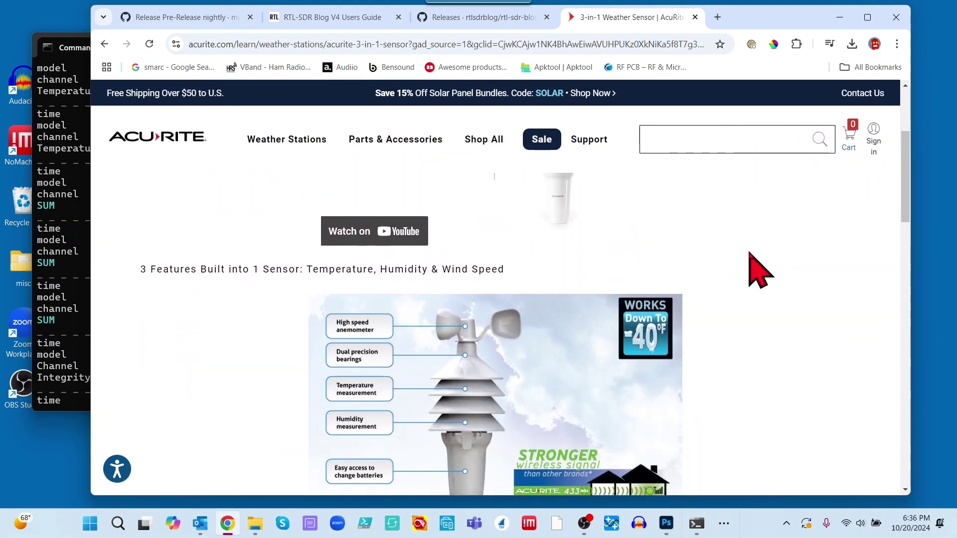
{"action": "scroll", "coordinate": [756, 272], "scroll_direction": "down", "scroll_amount": 1}
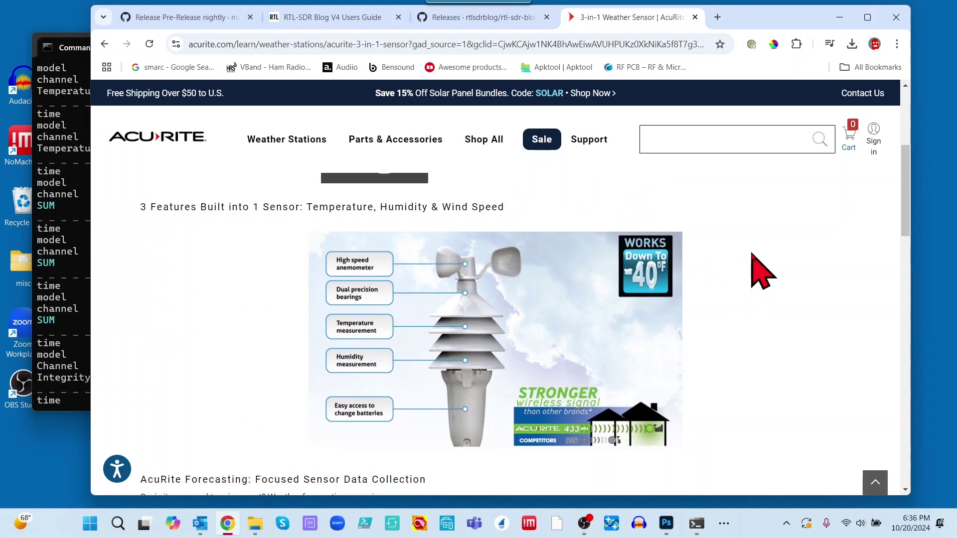